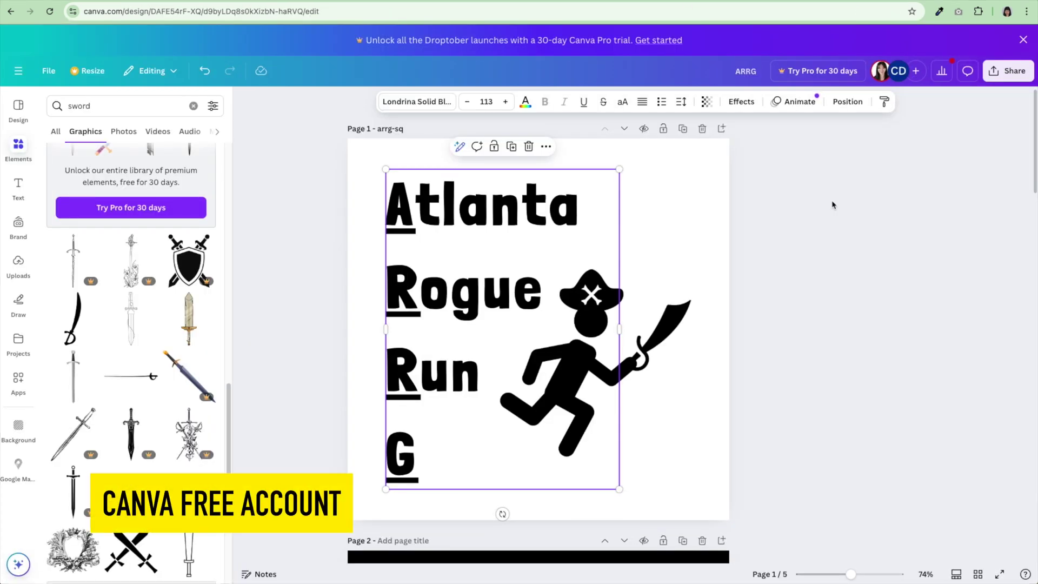
Finish the last text line as 'Group' beside the pirate runner, then deselect everything
{"action": "left_click", "coordinate": [421, 463]}
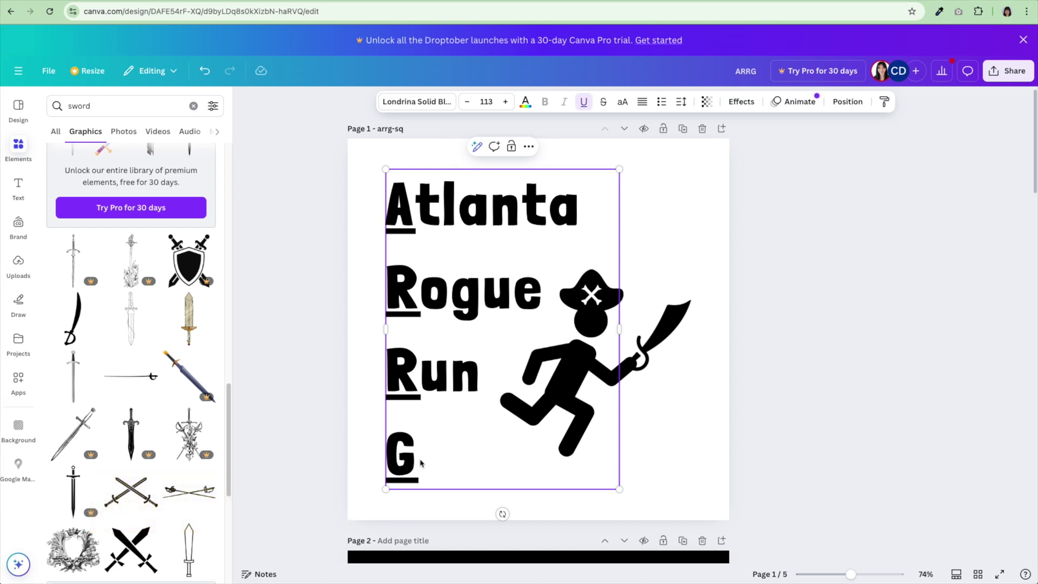
{"action": "type", "text": "roup"}
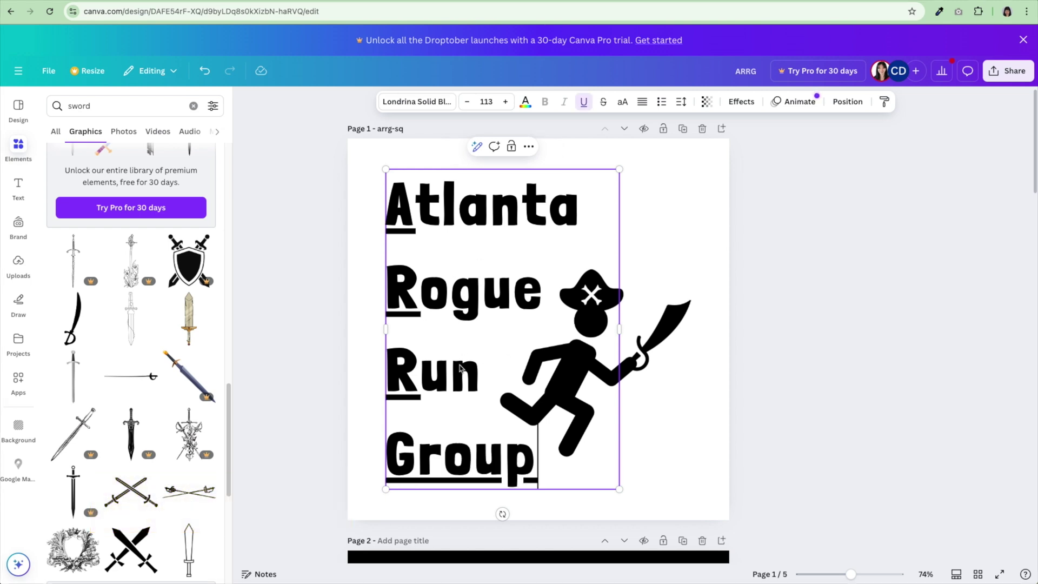
{"action": "double_click", "coordinate": [650, 339]}
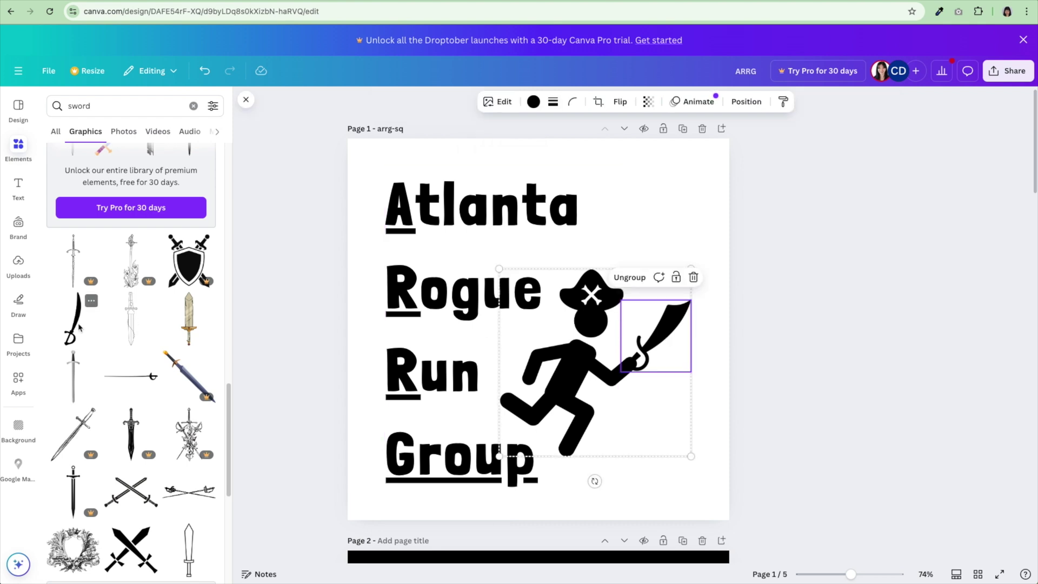
{"action": "left_click", "coordinate": [780, 281]}
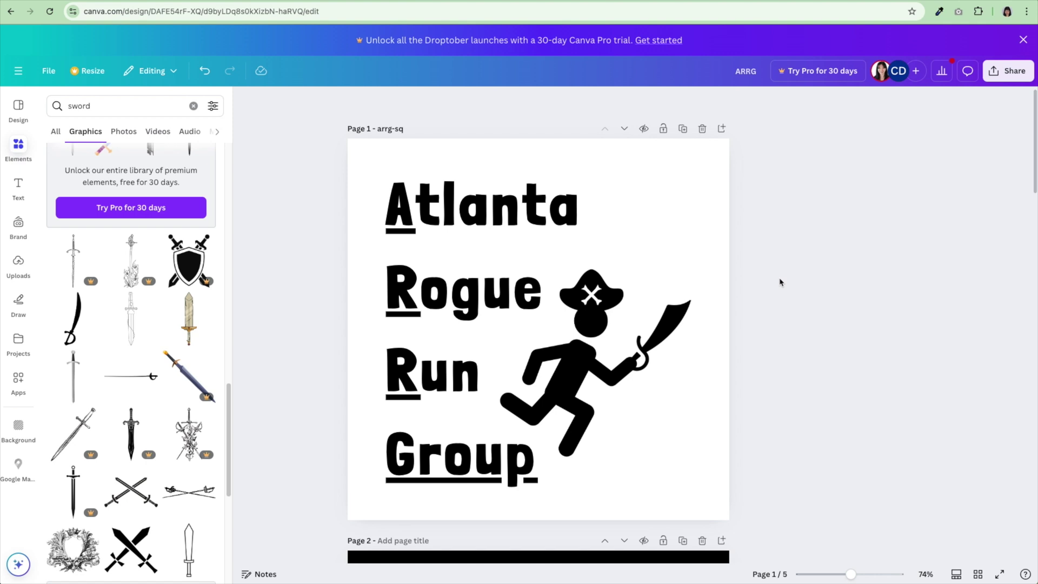
Download the Canva design as a PNG file
{"action": "left_click", "coordinate": [995, 72]}
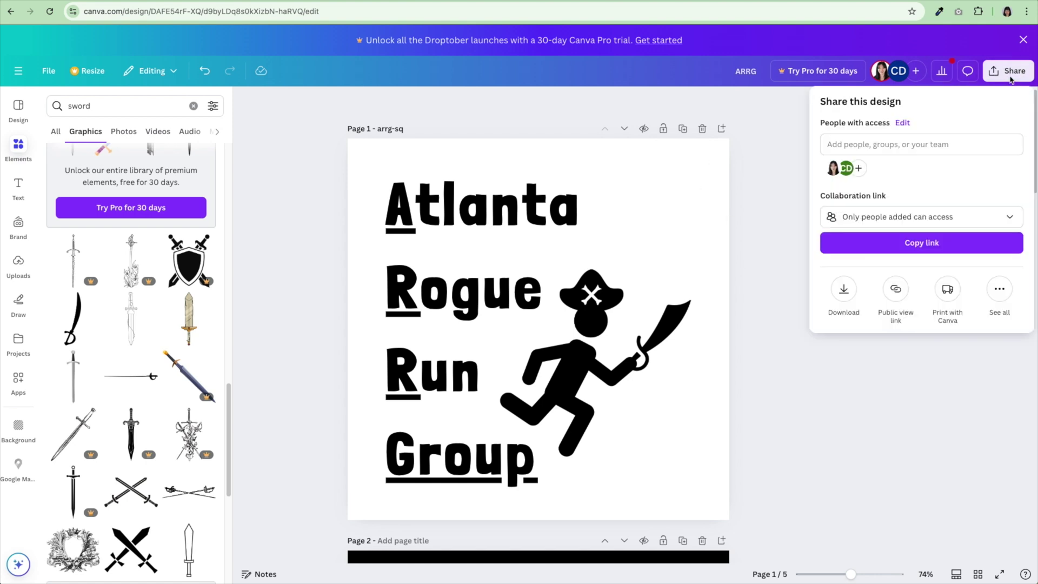
{"action": "left_click", "coordinate": [844, 288]}
{"action": "left_click", "coordinate": [854, 152]}
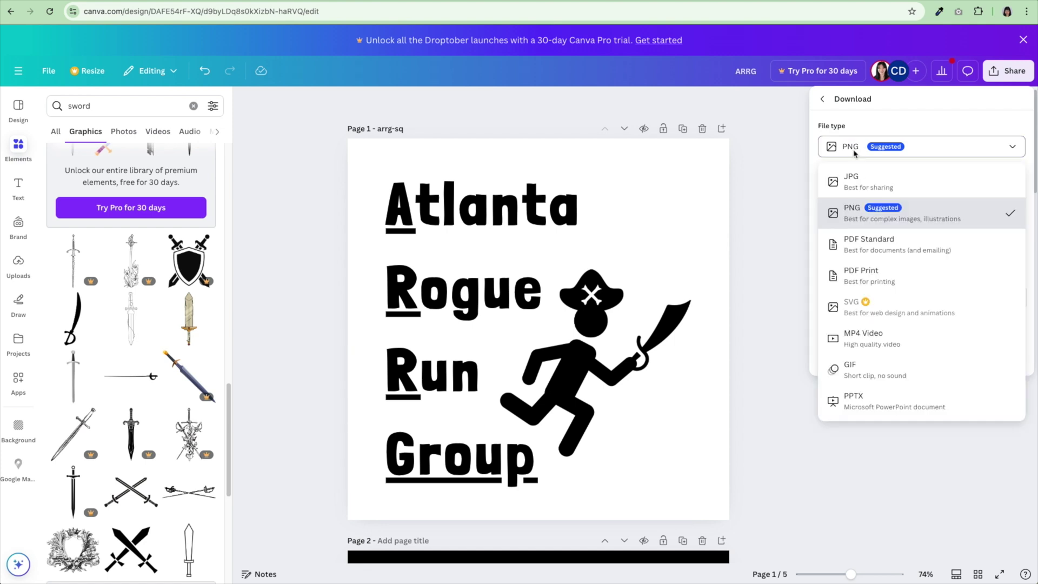
{"action": "left_click", "coordinate": [866, 210]}
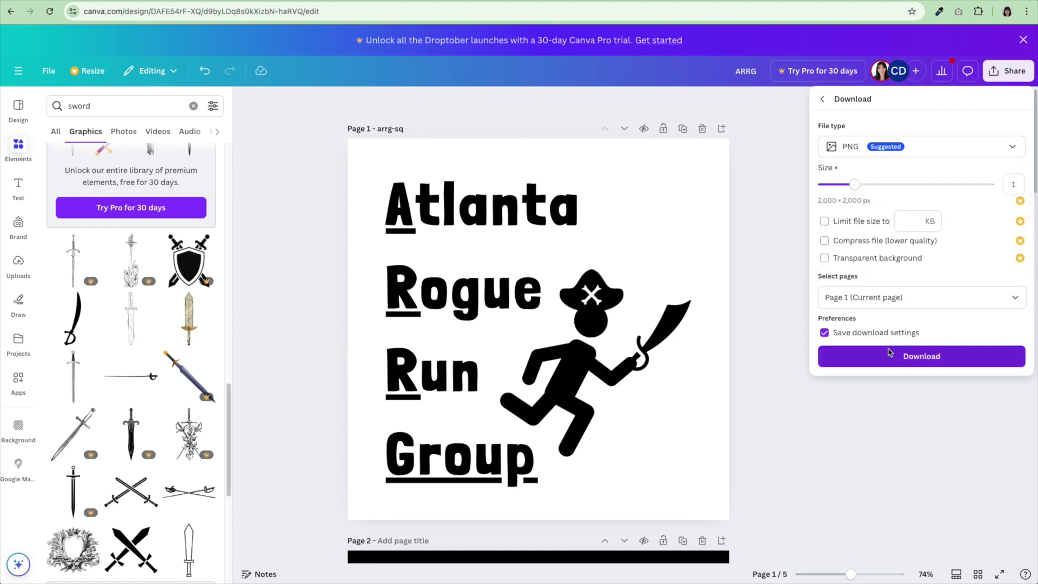
{"action": "left_click", "coordinate": [891, 355]}
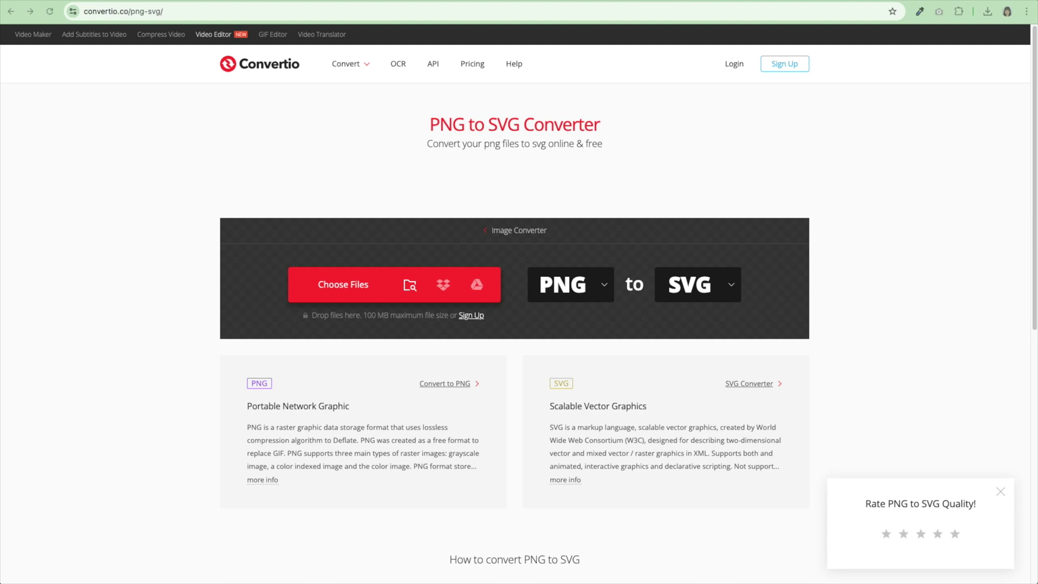
Convert arrg-sq (1).png to SVG in Convertio and download arrg-sq-_1_.svg
{"action": "left_click_drag", "start_coordinate": [1036, 5], "coordinate": [438, 275]}
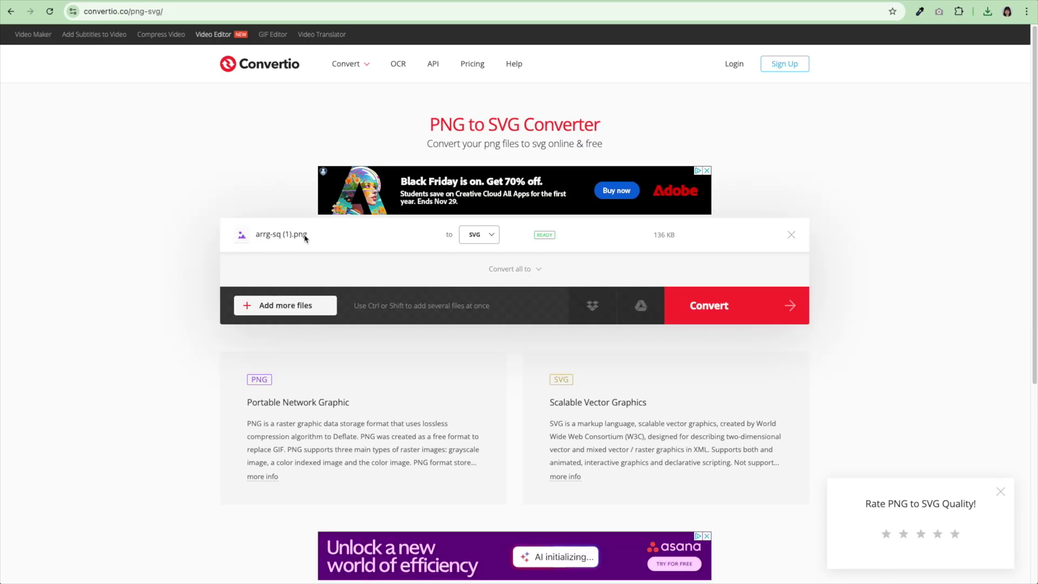
{"action": "left_click", "coordinate": [731, 303]}
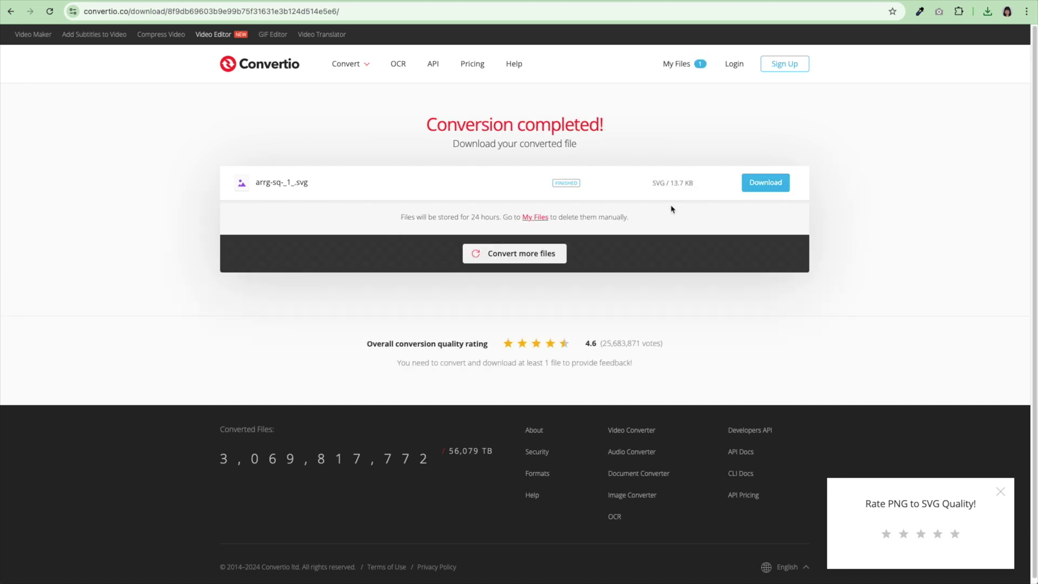
{"action": "left_click", "coordinate": [766, 183]}
Create a new blank Tinkercad 3D design and place a box on the workplane
{"action": "key", "text": "ctrl+Tab"}
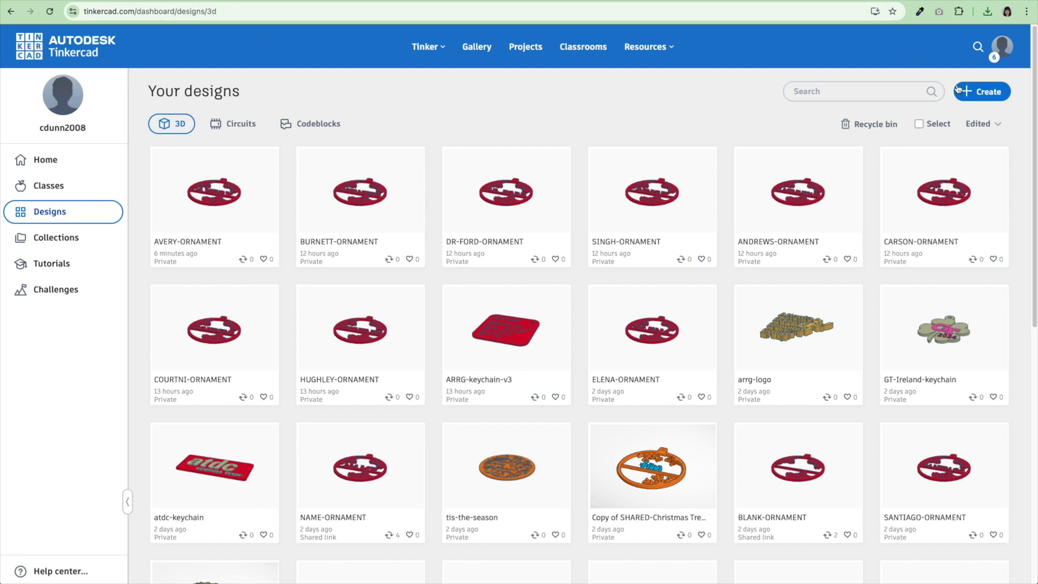
{"action": "left_click", "coordinate": [987, 98]}
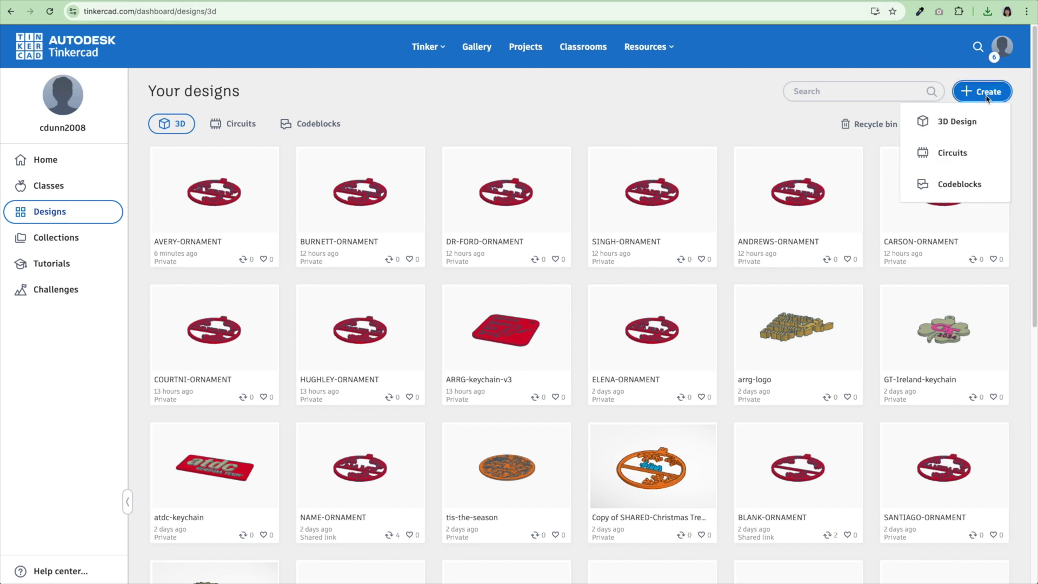
{"action": "left_click", "coordinate": [957, 122]}
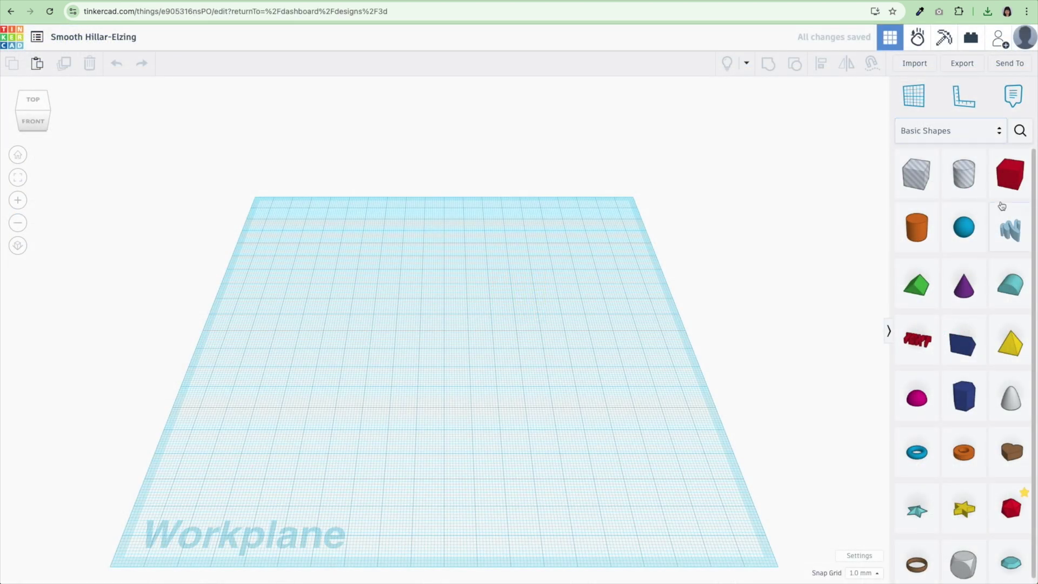
{"action": "left_click_drag", "start_coordinate": [1009, 172], "coordinate": [435, 273]}
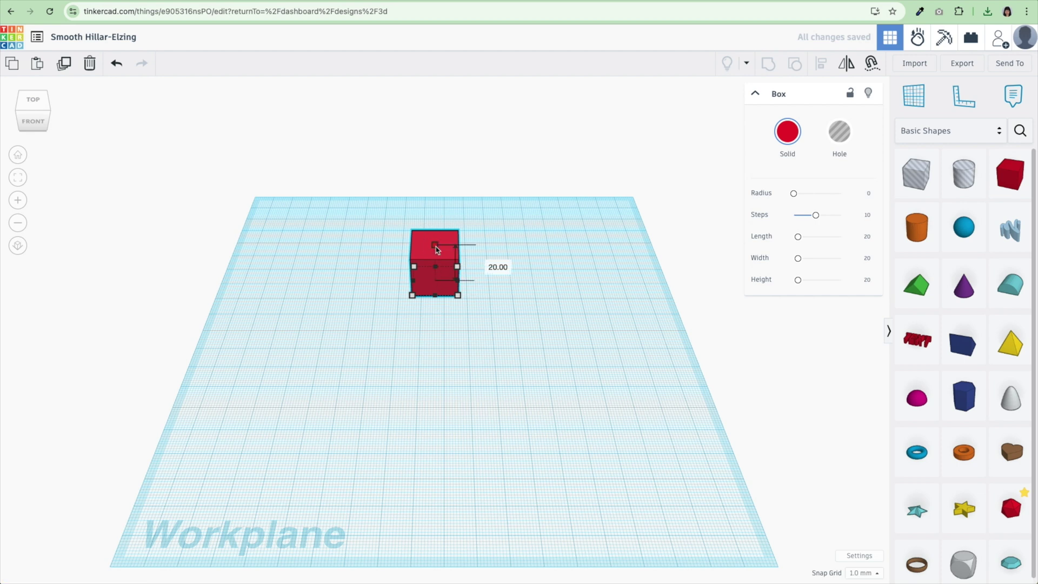
Set the box height to 1.6 mm and its length and width to 35 mm
{"action": "left_click", "coordinate": [490, 262]}
{"action": "type", "text": "1.6"}
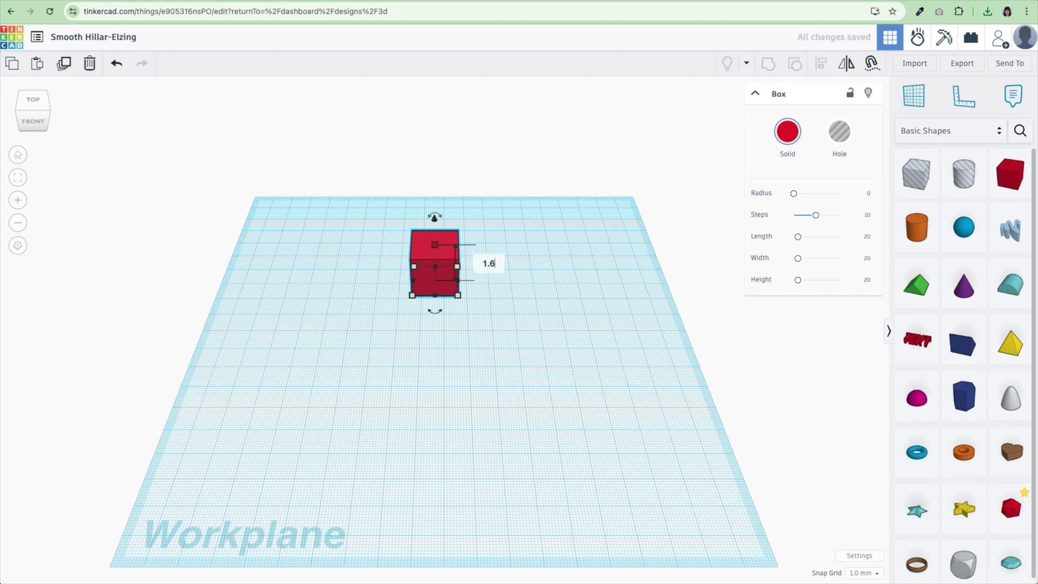
{"action": "key", "text": "Return"}
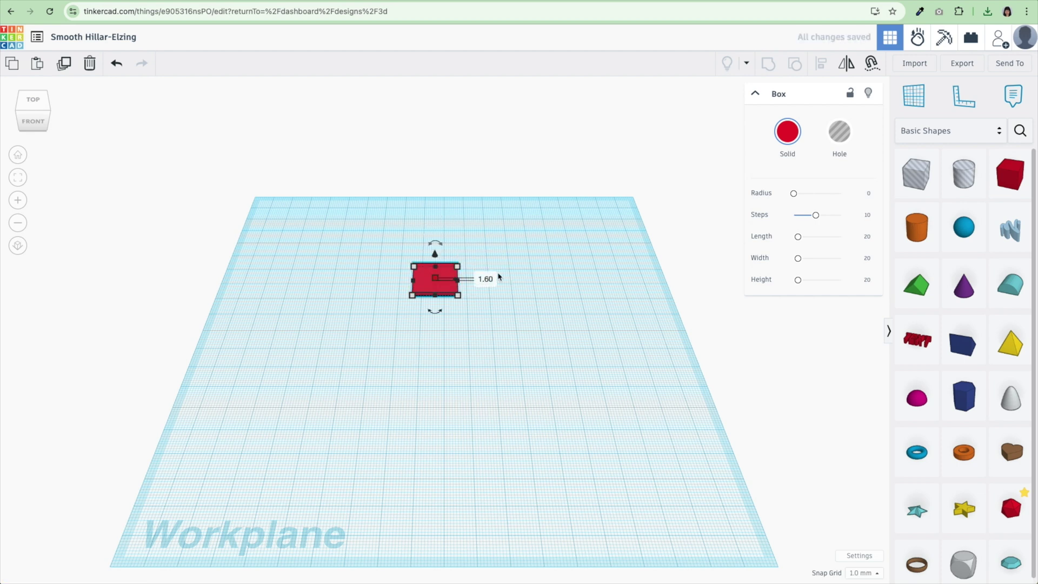
{"action": "key", "text": "Tab"}
{"action": "type", "text": "35"}
{"action": "key", "text": "Tab"}
{"action": "type", "text": "35"}
{"action": "key", "text": "Tab"}
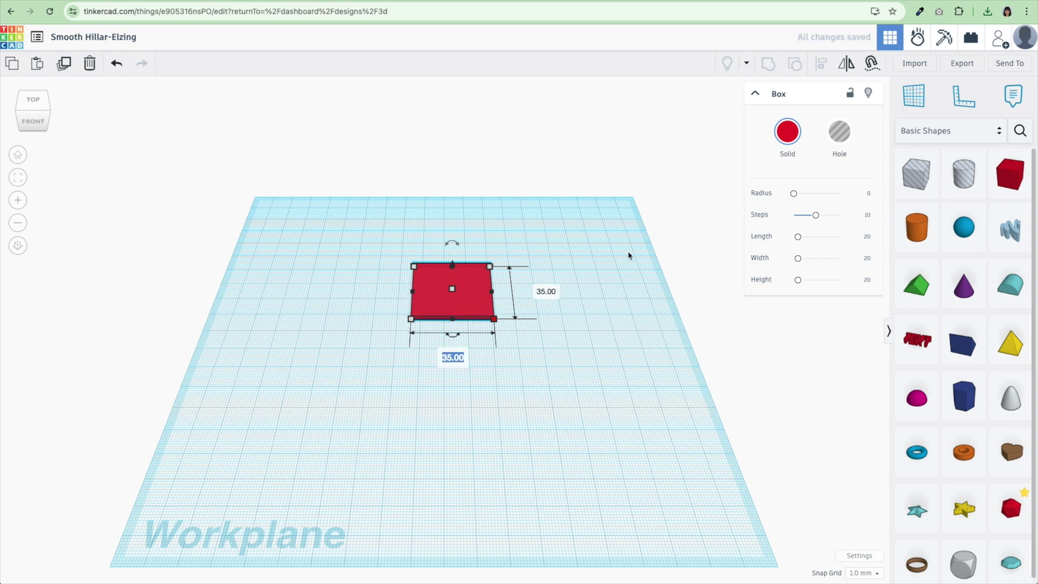
Round the box corners with the Radius slider and view the slab from the top
{"action": "left_click_drag", "start_coordinate": [794, 194], "coordinate": [853, 214]}
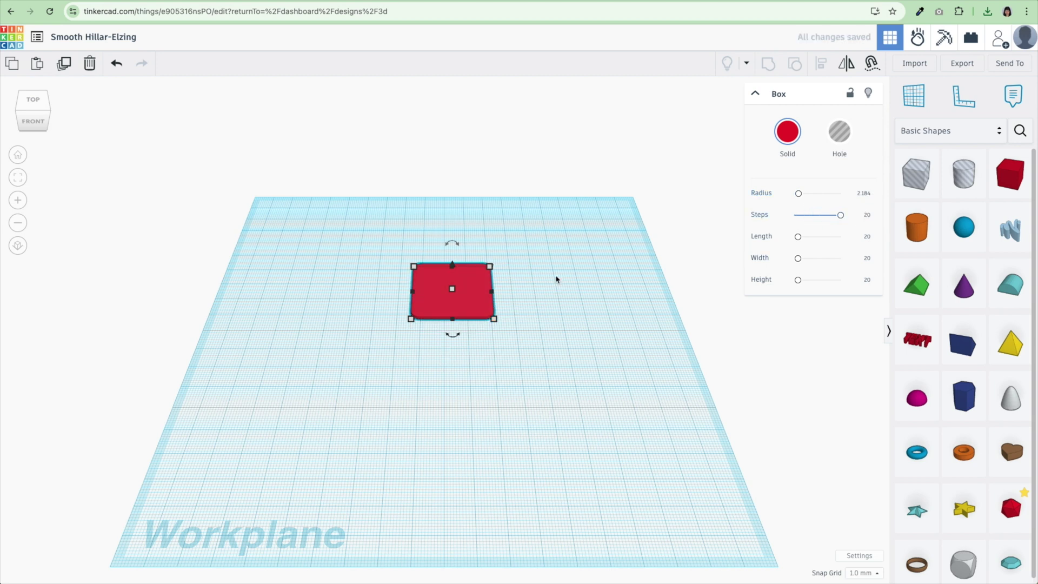
{"action": "left_click", "coordinate": [18, 177]}
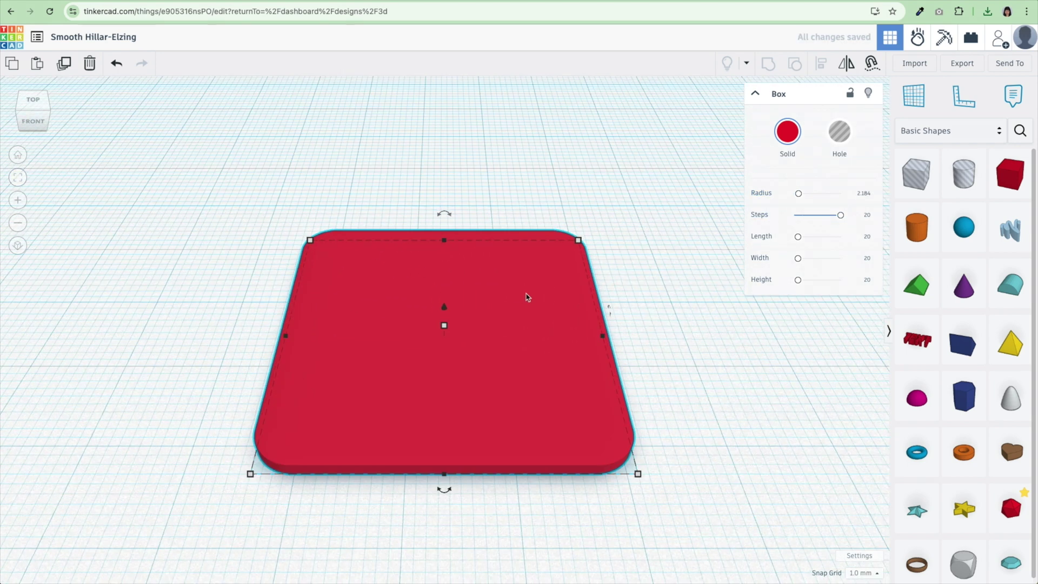
{"action": "right_click_drag", "start_coordinate": [627, 304], "coordinate": [628, 359]}
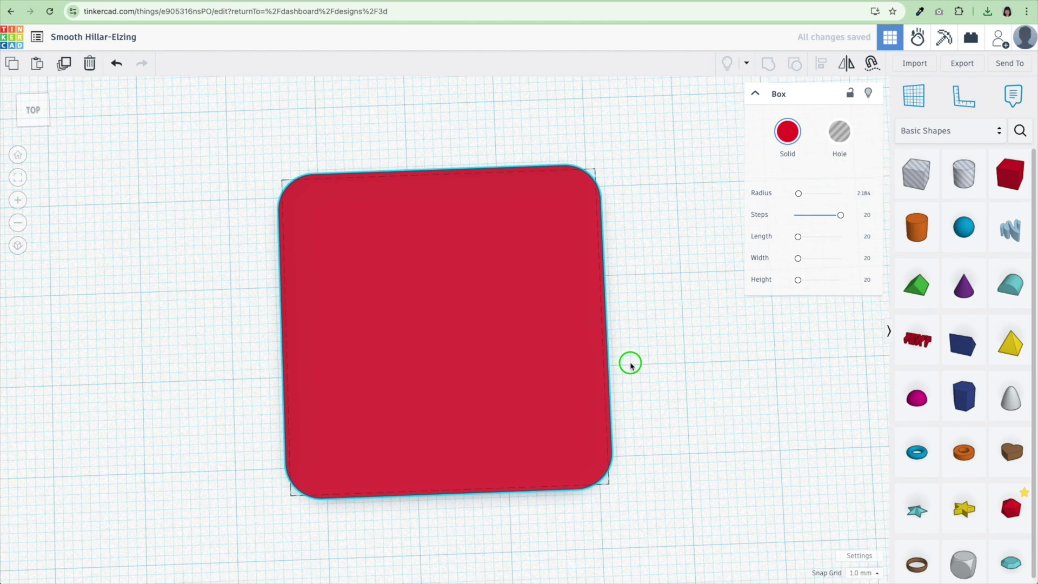
{"action": "left_click", "coordinate": [867, 194]}
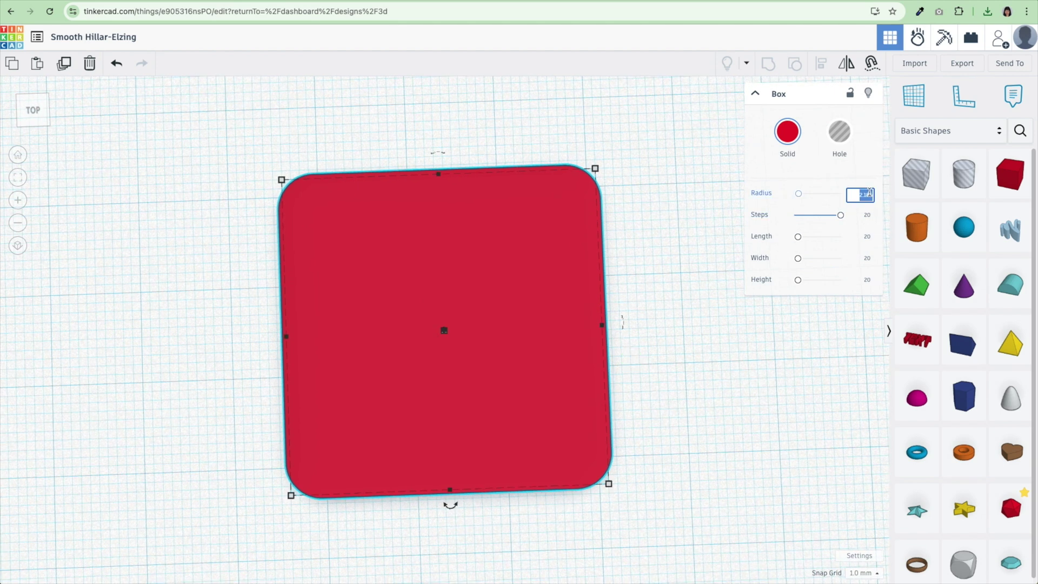
{"action": "left_click", "coordinate": [673, 237]}
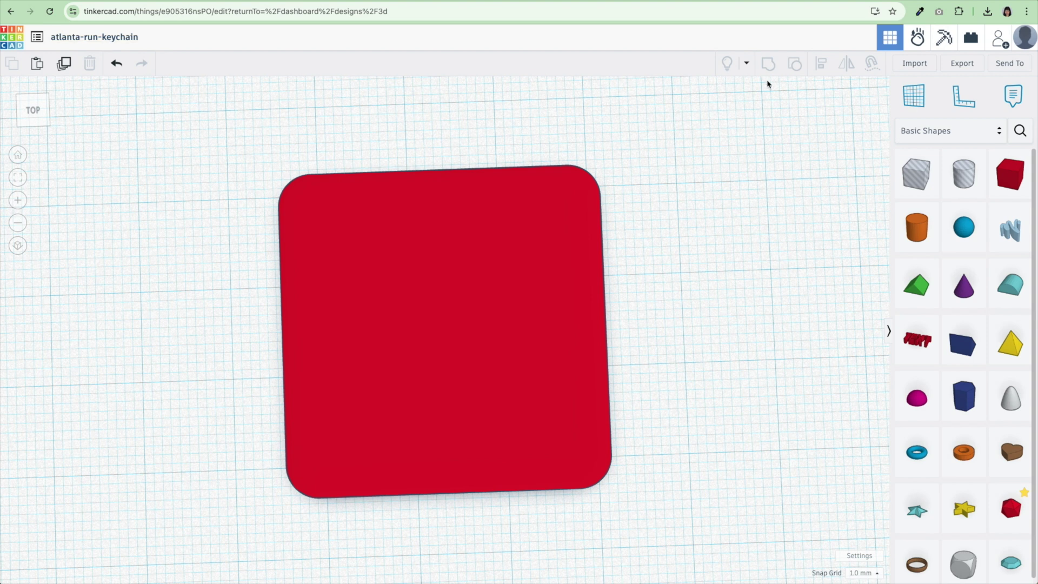
Import arrg-sq-_1_.svg into the design at 10% scale
{"action": "left_click", "coordinate": [915, 64]}
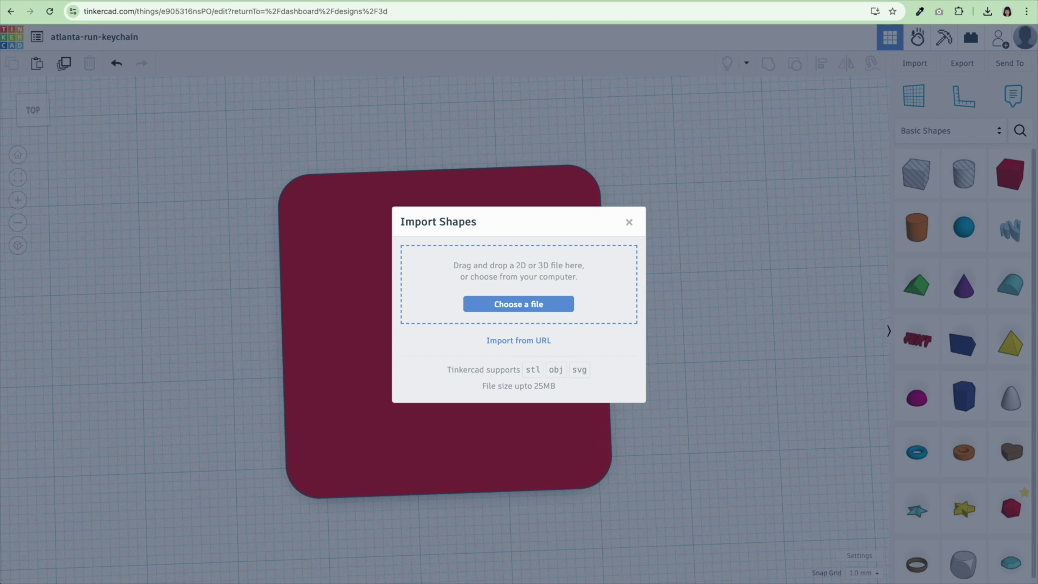
{"action": "left_click", "coordinate": [528, 301]}
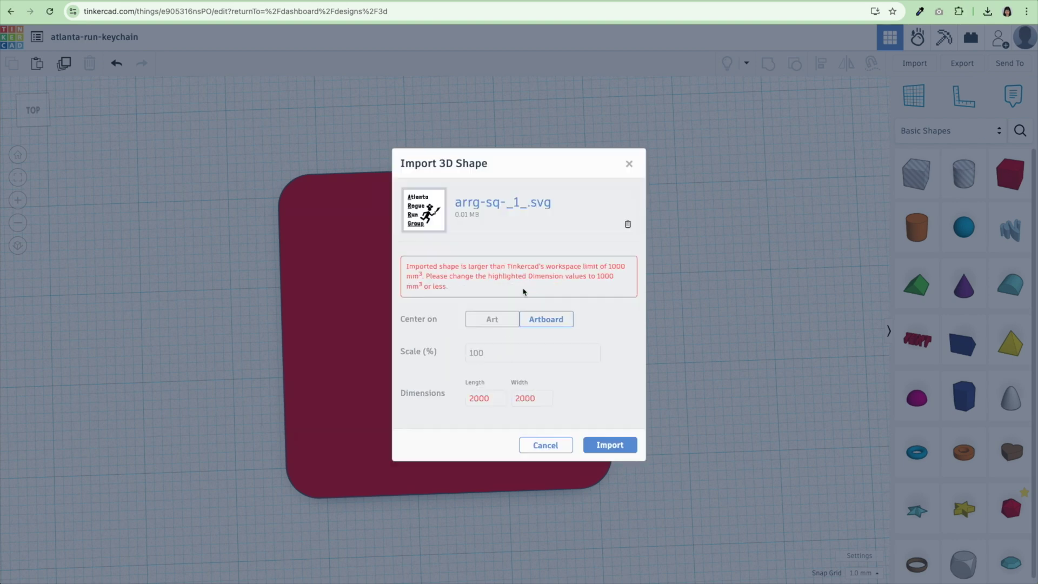
{"action": "left_click_drag", "start_coordinate": [486, 356], "coordinate": [462, 354]}
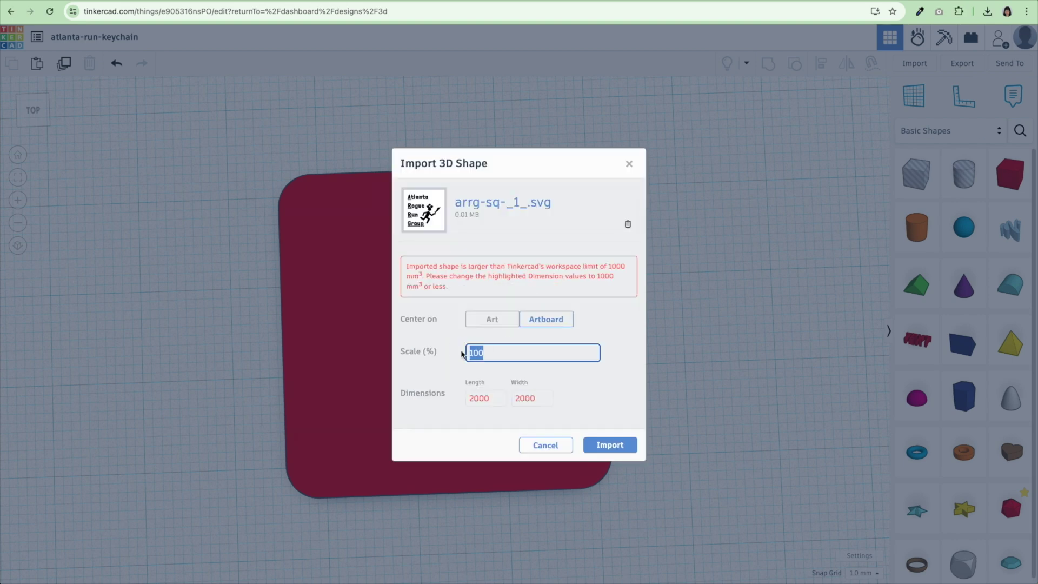
{"action": "type", "text": "20"}
{"action": "key", "text": "Tab"}
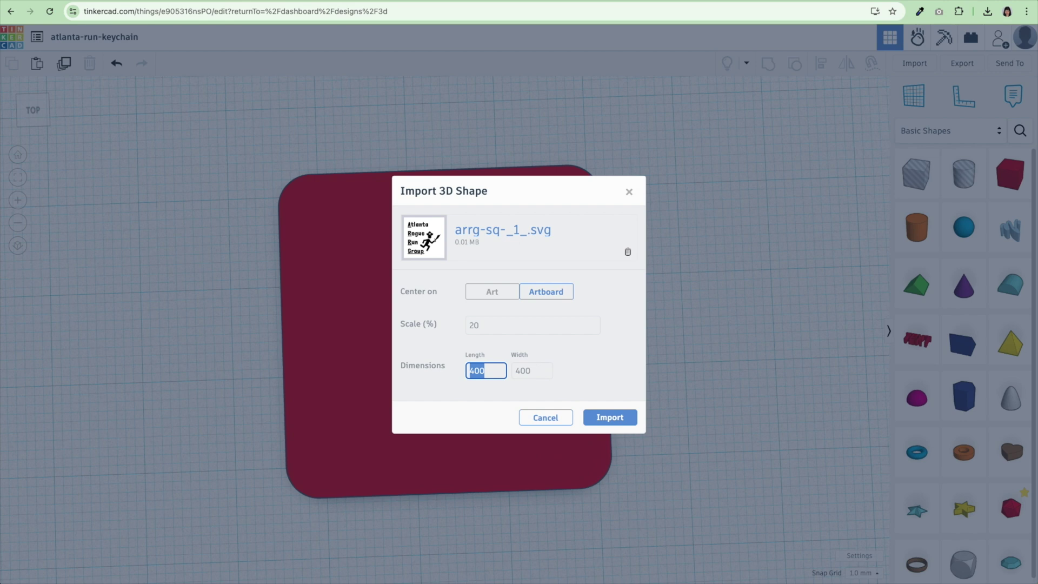
{"action": "left_click_drag", "start_coordinate": [483, 323], "coordinate": [462, 323]}
{"action": "type", "text": "10"}
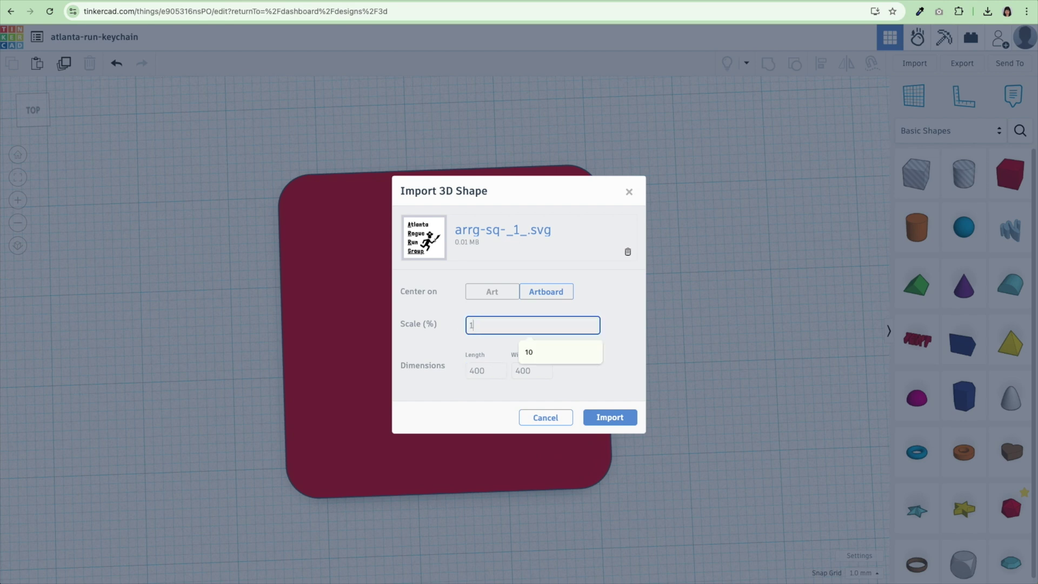
{"action": "key", "text": "Tab"}
{"action": "key", "text": "Tab"}
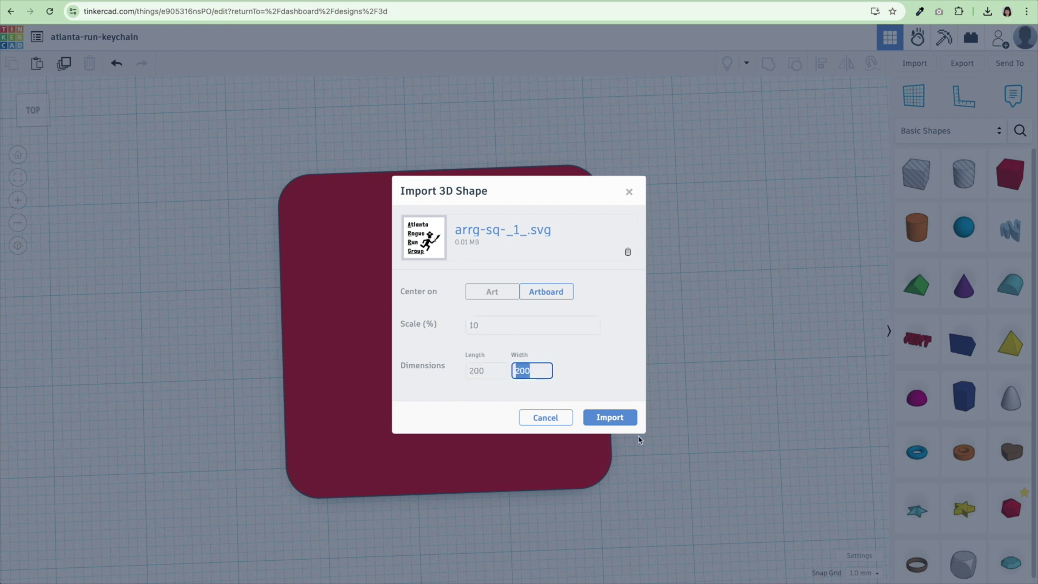
{"action": "left_click", "coordinate": [613, 417]}
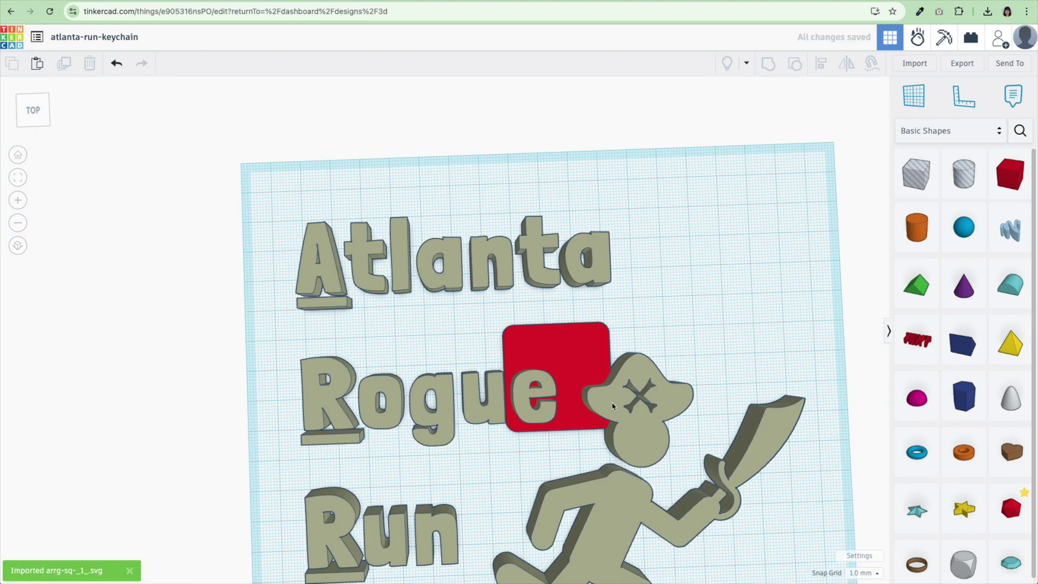
{"action": "scroll", "coordinate": [613, 406], "scroll_direction": "down", "scroll_amount": 3}
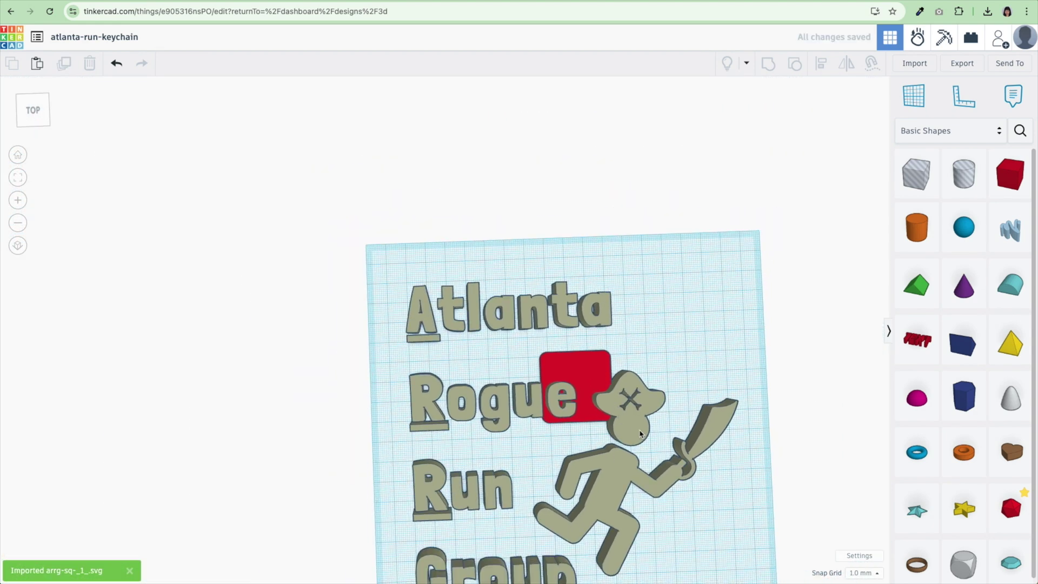
Scale the imported artwork proportionally down to about 29.6 × 29.6 mm
{"action": "left_click", "coordinate": [18, 178]}
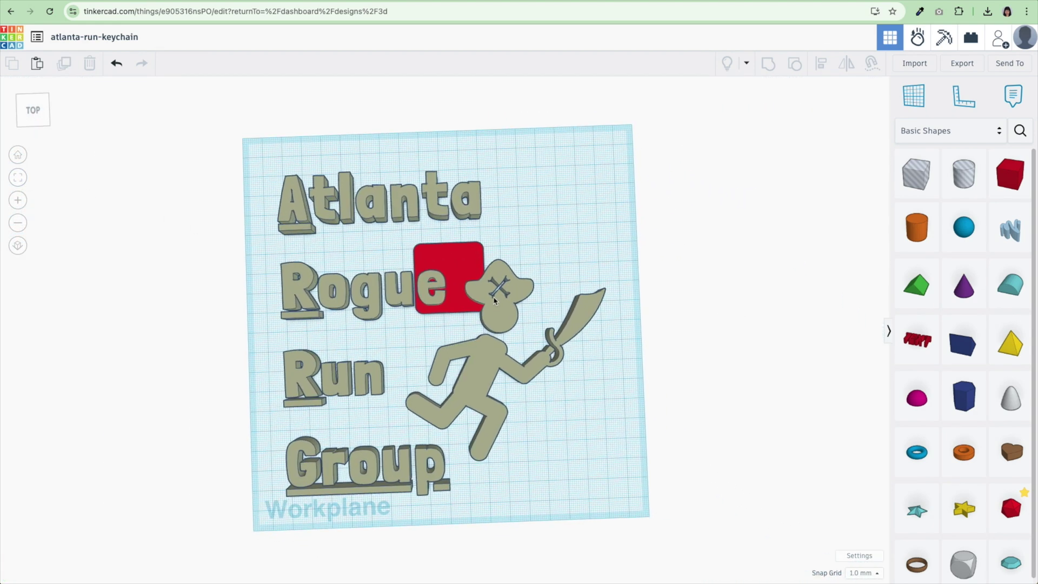
{"action": "left_click", "coordinate": [494, 301]}
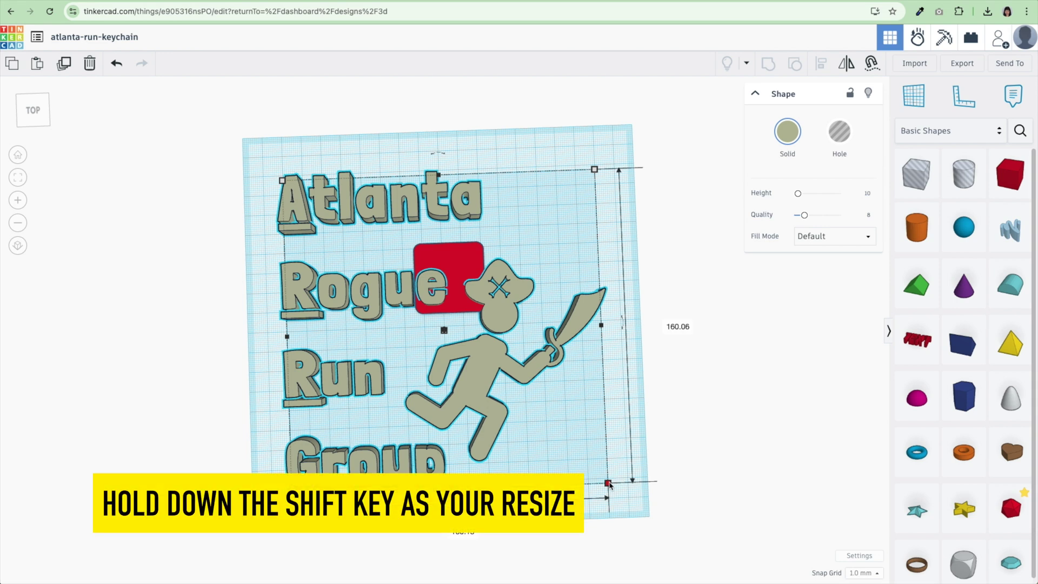
{"action": "left_click_drag", "start_coordinate": [607, 482], "coordinate": [457, 290], "text": "shift"}
{"action": "left_click", "coordinate": [19, 177]}
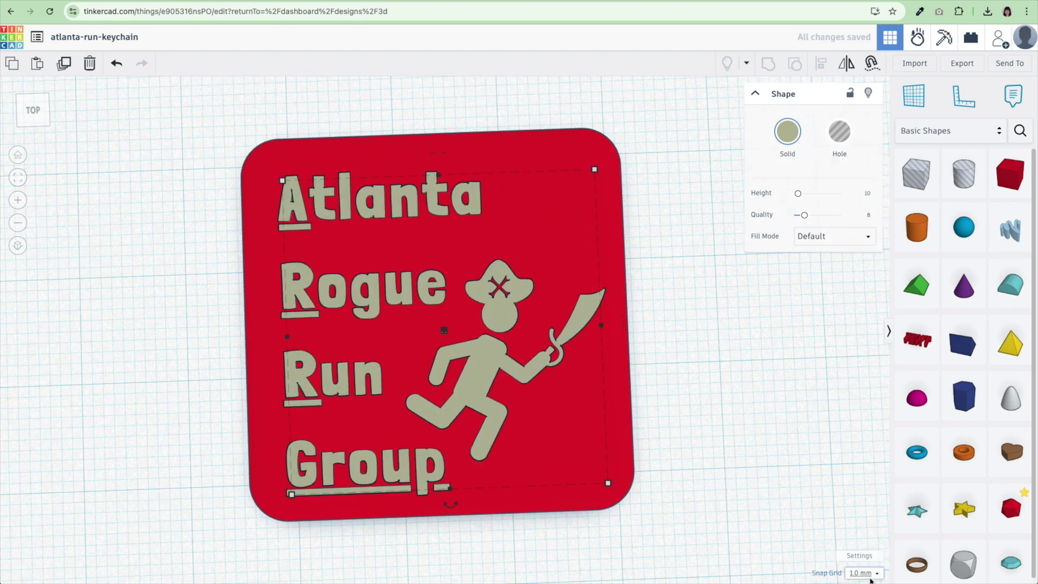
Set the snap grid to 0.1 mm
{"action": "left_click", "coordinate": [860, 575]}
{"action": "left_click", "coordinate": [861, 540]}
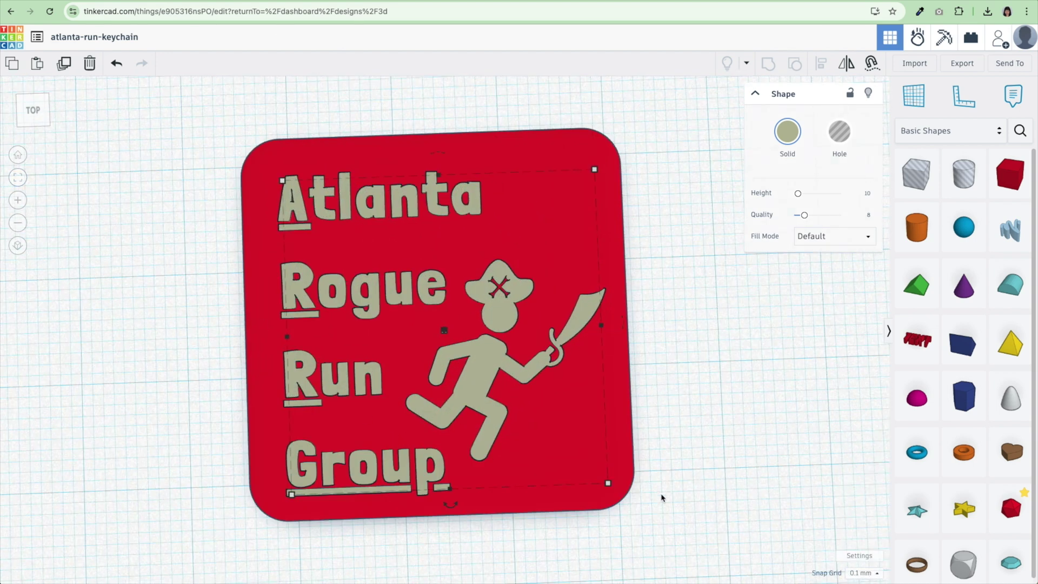
{"action": "left_click_drag", "start_coordinate": [608, 491], "coordinate": [611, 491]}
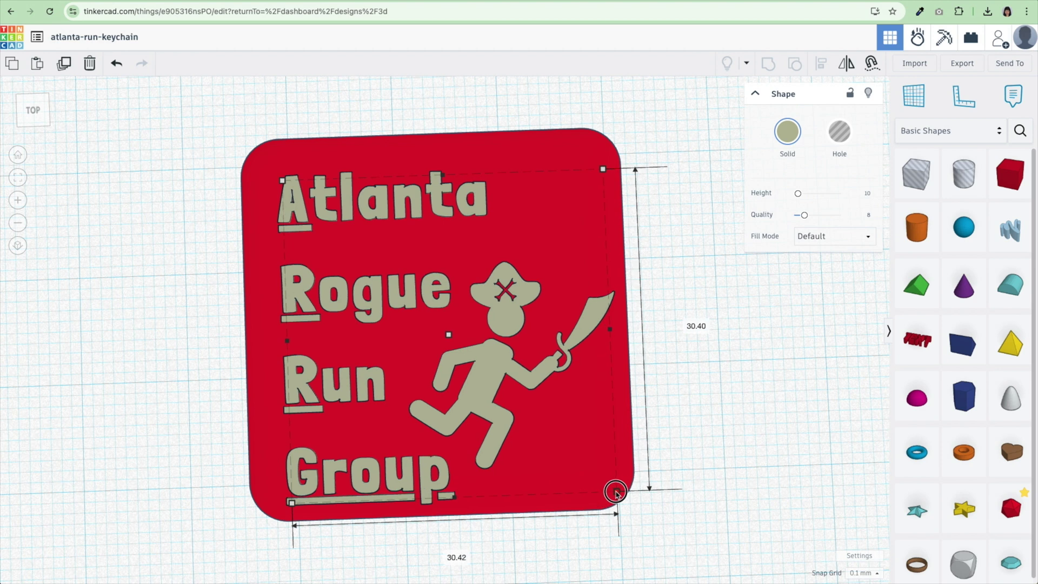
Centre the artwork on the red base horizontally and vertically, then deselect
{"action": "left_click_drag", "start_coordinate": [171, 111], "coordinate": [353, 267]}
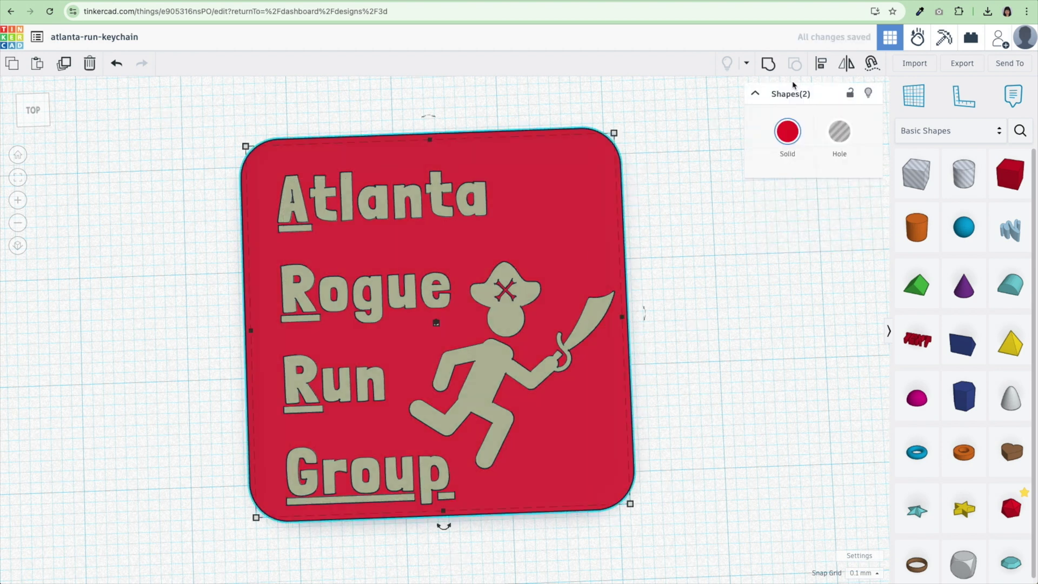
{"action": "left_click", "coordinate": [821, 64]}
{"action": "left_click", "coordinate": [442, 530]}
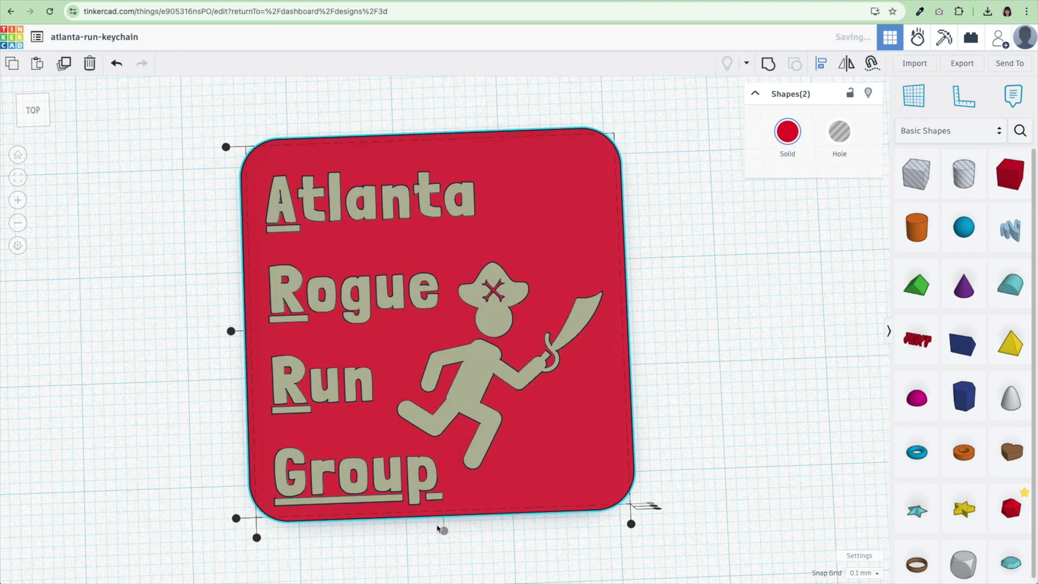
{"action": "left_click", "coordinate": [231, 331]}
{"action": "left_click", "coordinate": [702, 350]}
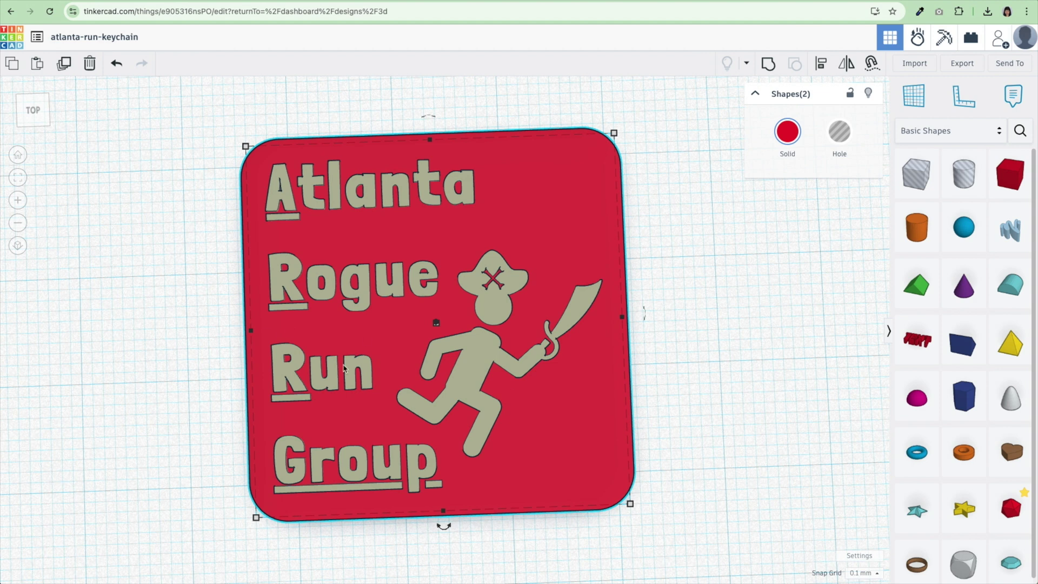
{"action": "key", "text": "Escape"}
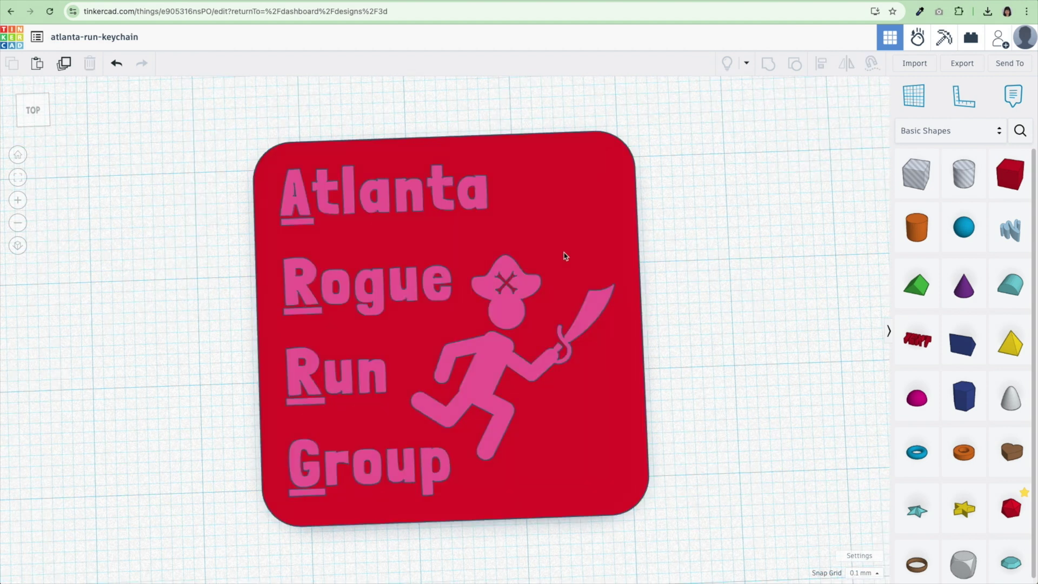
Inspect the raised artwork in perspective and read its 1.38 mm height
{"action": "left_click", "coordinate": [578, 226]}
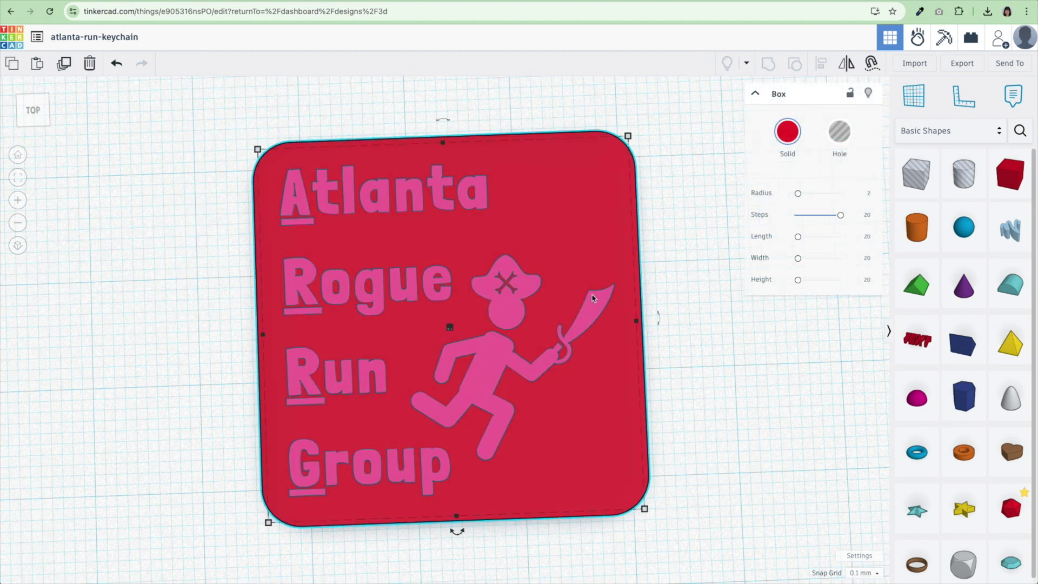
{"action": "right_click_drag", "start_coordinate": [592, 297], "coordinate": [474, 355]}
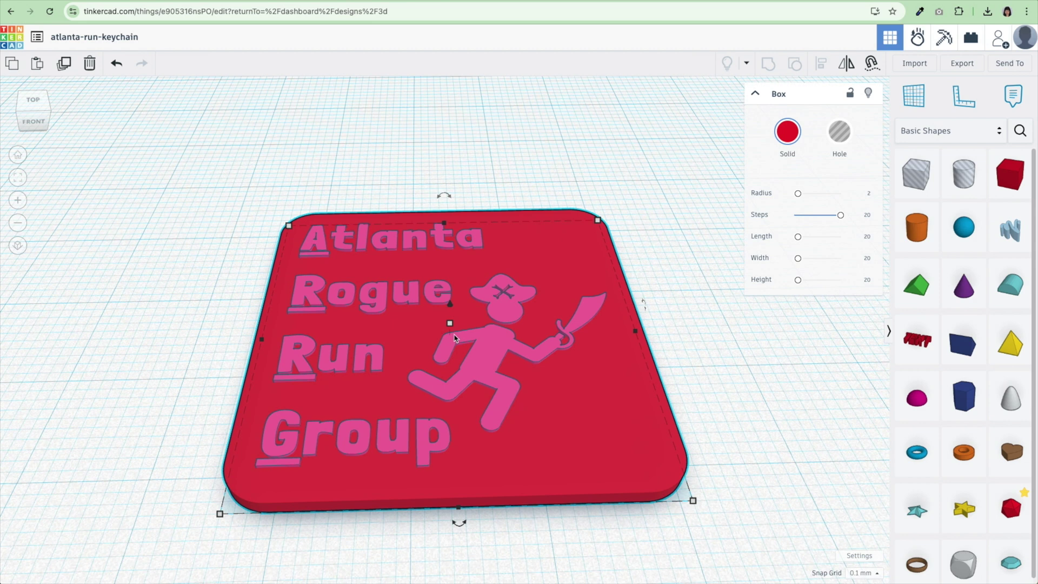
{"action": "left_click", "coordinate": [695, 357]}
{"action": "left_click", "coordinate": [487, 344]}
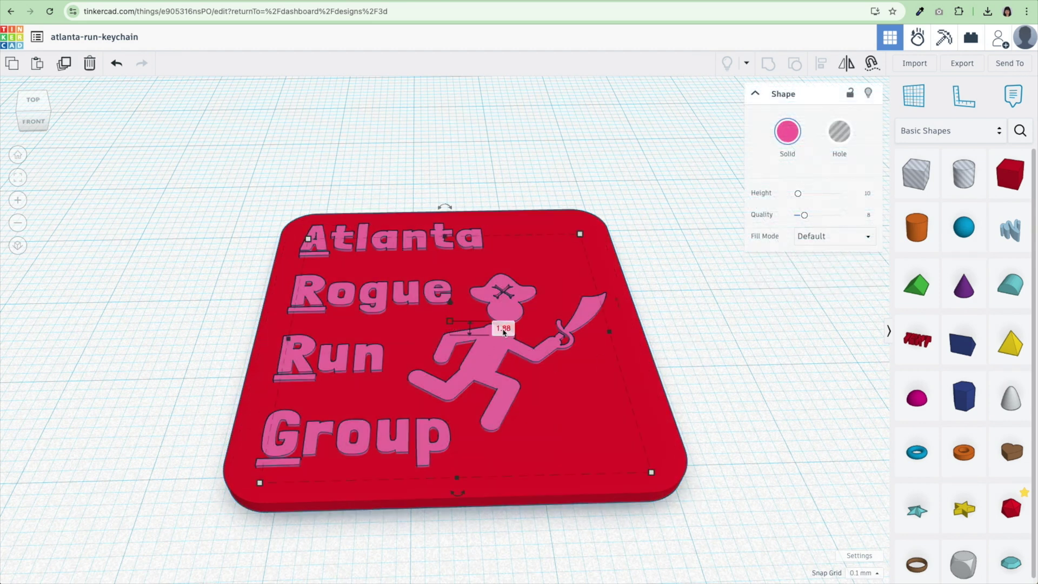
{"action": "left_click", "coordinate": [502, 328]}
{"action": "left_click", "coordinate": [739, 312]}
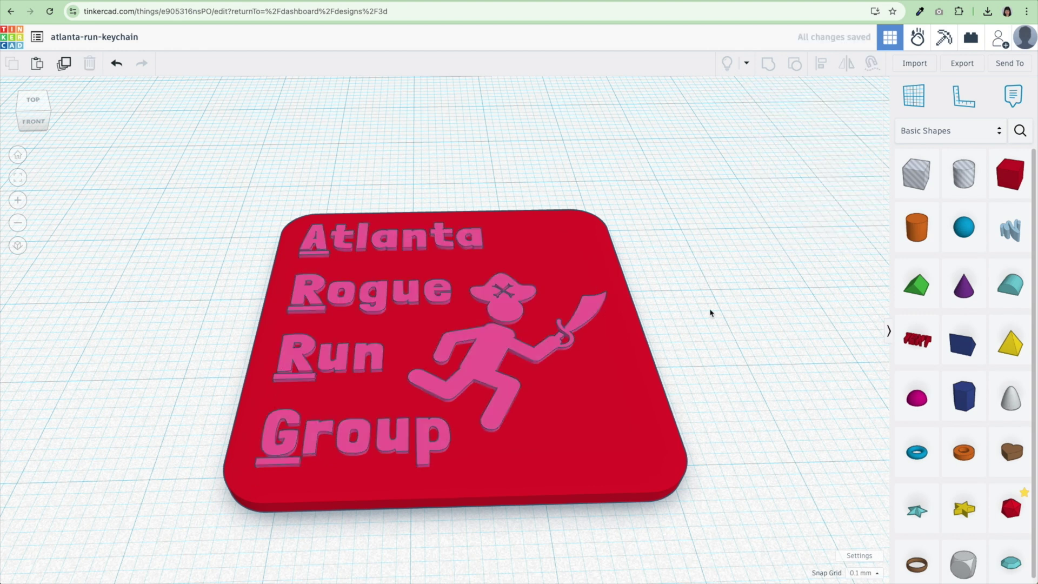
{"action": "right_click_drag", "start_coordinate": [710, 309], "coordinate": [724, 349]}
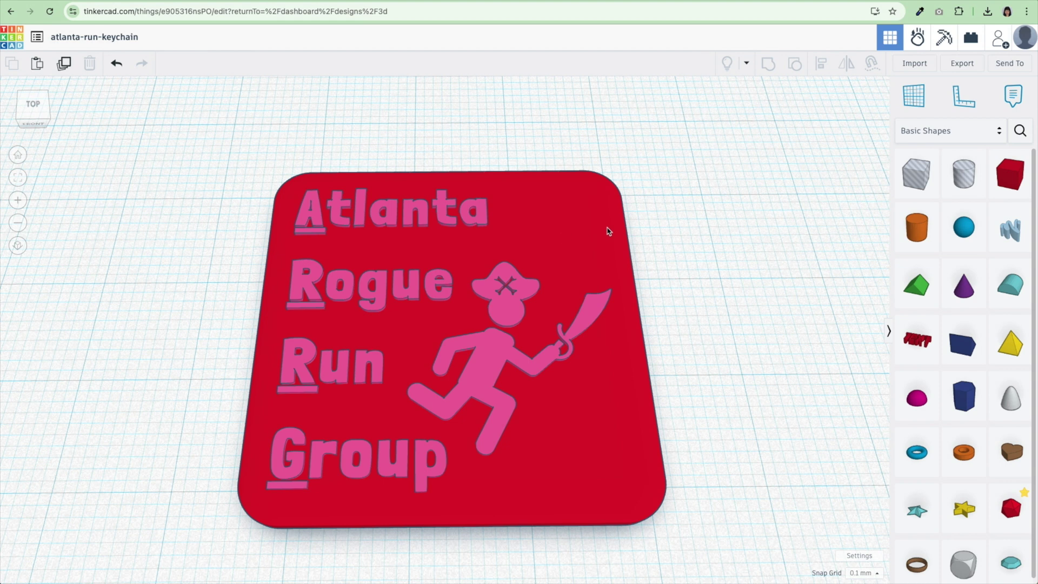
Place a cylinder hole near the keychain's top corner
{"action": "left_click_drag", "start_coordinate": [965, 183], "coordinate": [556, 214]}
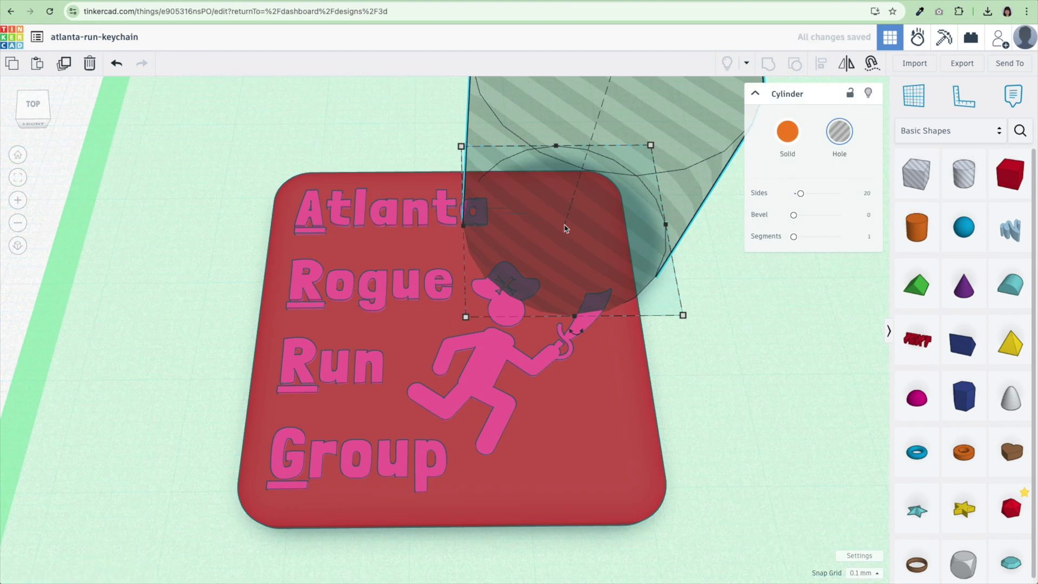
{"action": "left_click", "coordinate": [726, 279]}
{"action": "scroll", "coordinate": [726, 279], "scroll_direction": "down", "scroll_amount": 5}
{"action": "left_click", "coordinate": [691, 241]}
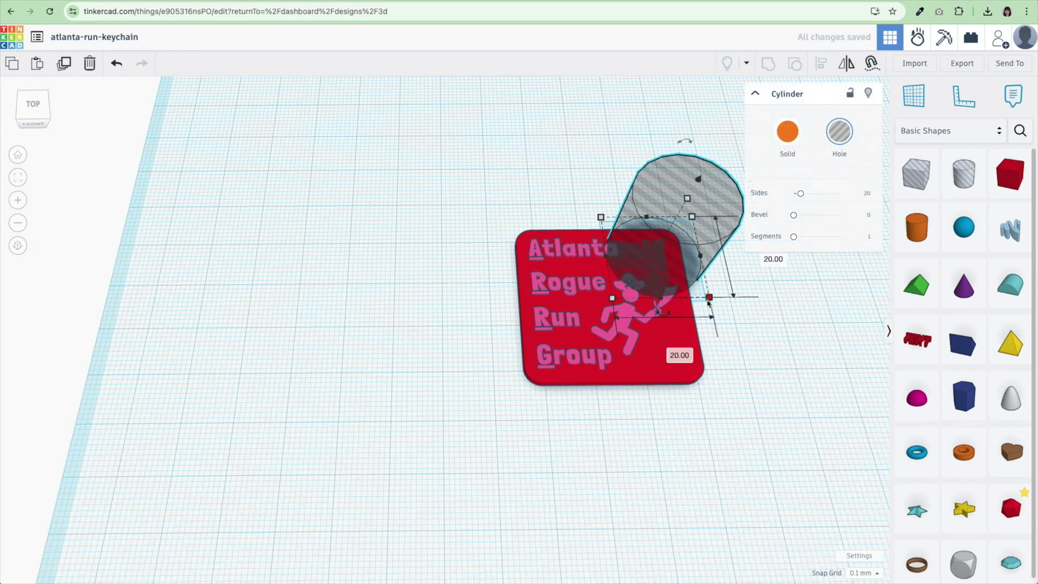
Size the cylinder hole to 4 × 4 mm and 5 mm tall
{"action": "left_click", "coordinate": [670, 350]}
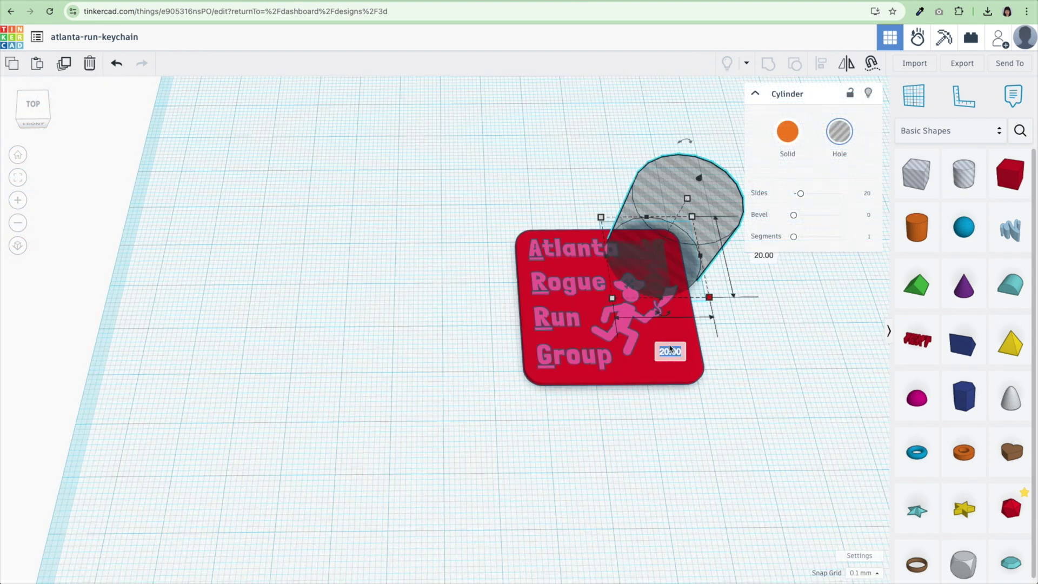
{"action": "type", "text": "4"}
{"action": "key", "text": "Tab"}
{"action": "type", "text": "4"}
{"action": "key", "text": "Return"}
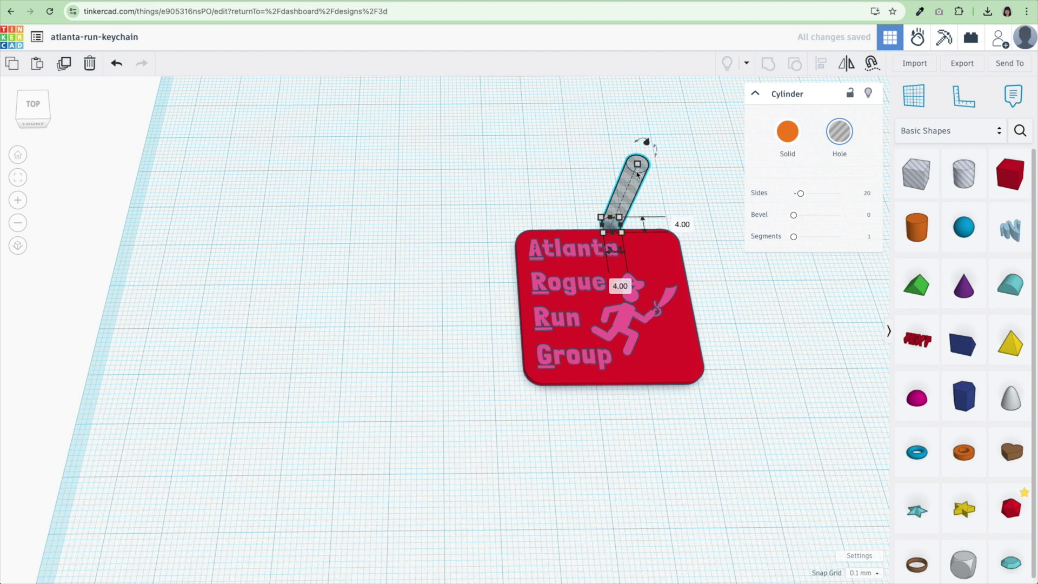
{"action": "left_click", "coordinate": [691, 195]}
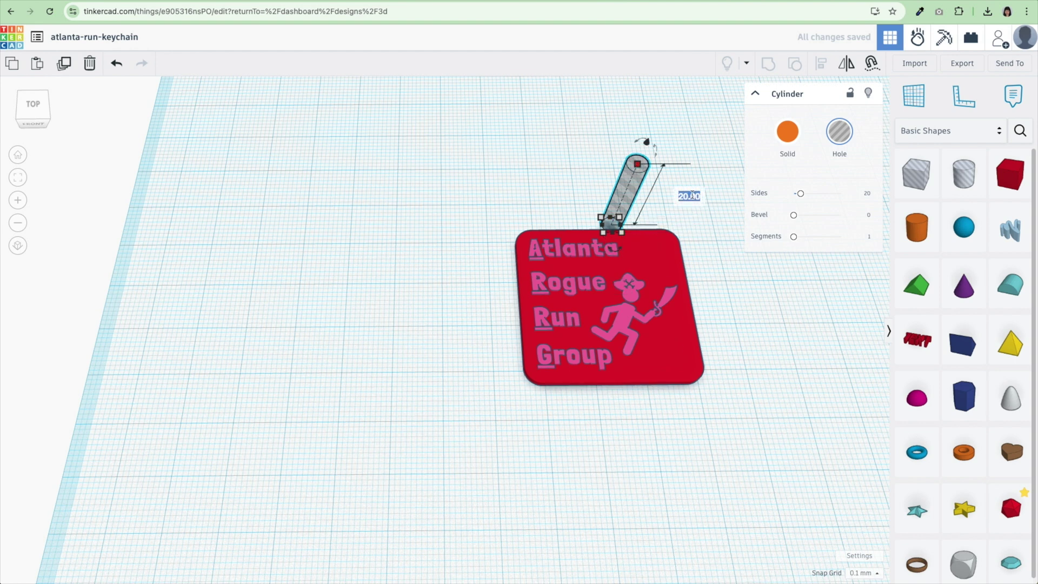
{"action": "type", "text": "5"}
{"action": "key", "text": "Return"}
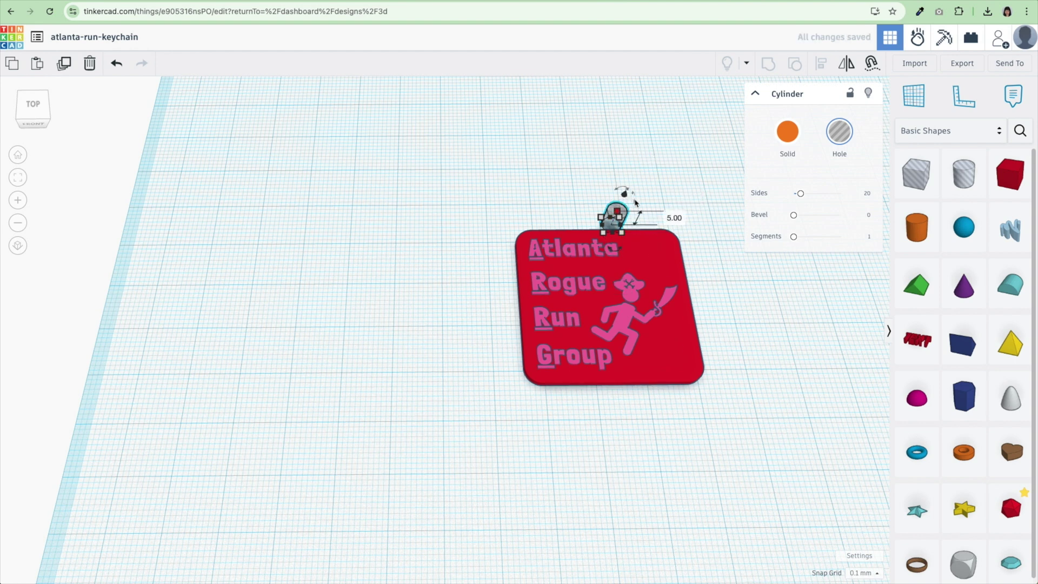
{"action": "left_click", "coordinate": [633, 238]}
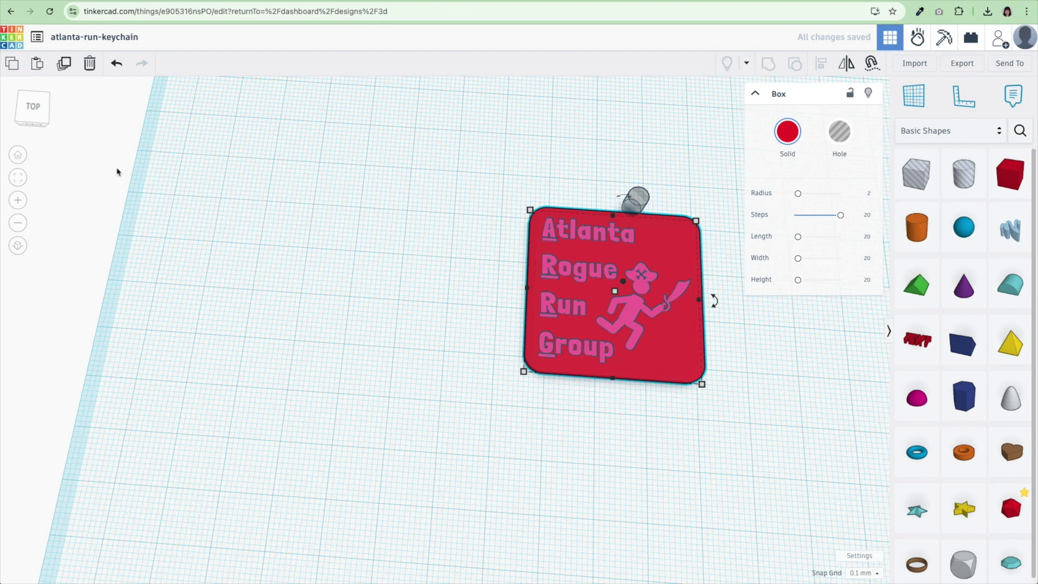
Move the 4 mm hole cylinder fully inside the keychain base's top-right corner, just in from the edges
{"action": "left_click", "coordinate": [16, 178]}
{"action": "left_click_drag", "start_coordinate": [487, 158], "coordinate": [578, 218]}
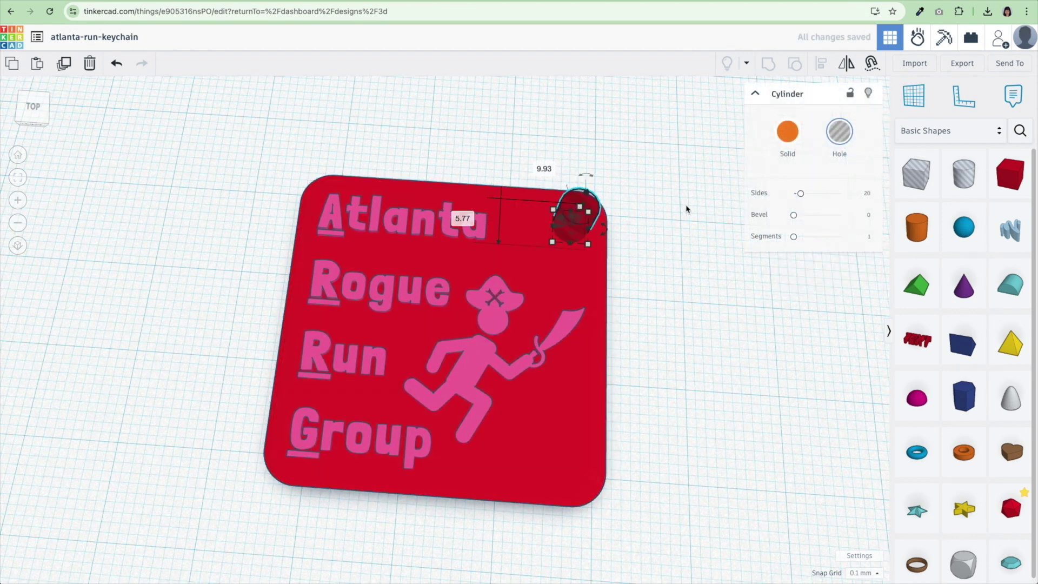
{"action": "left_click", "coordinate": [17, 178]}
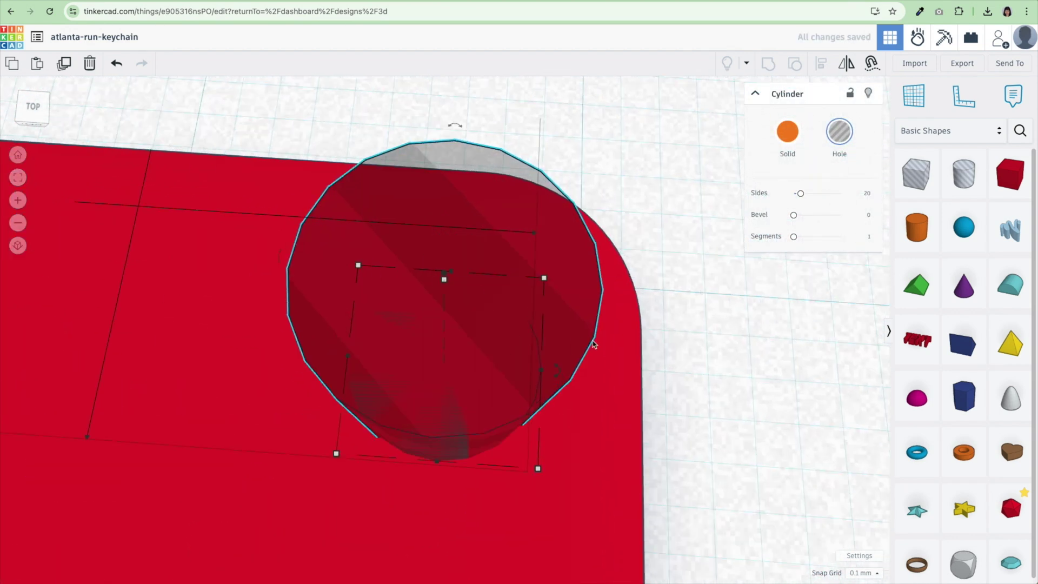
{"action": "scroll", "coordinate": [724, 341], "scroll_direction": "down", "scroll_amount": 5}
{"action": "scroll", "coordinate": [743, 355], "scroll_direction": "up", "scroll_amount": 5}
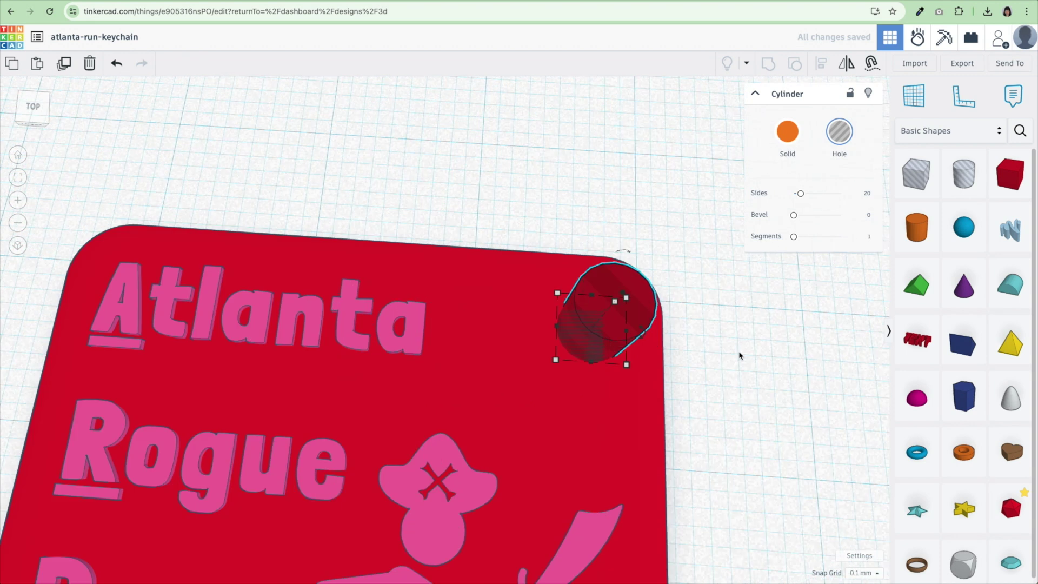
{"action": "left_click_drag", "start_coordinate": [551, 357], "coordinate": [451, 440]}
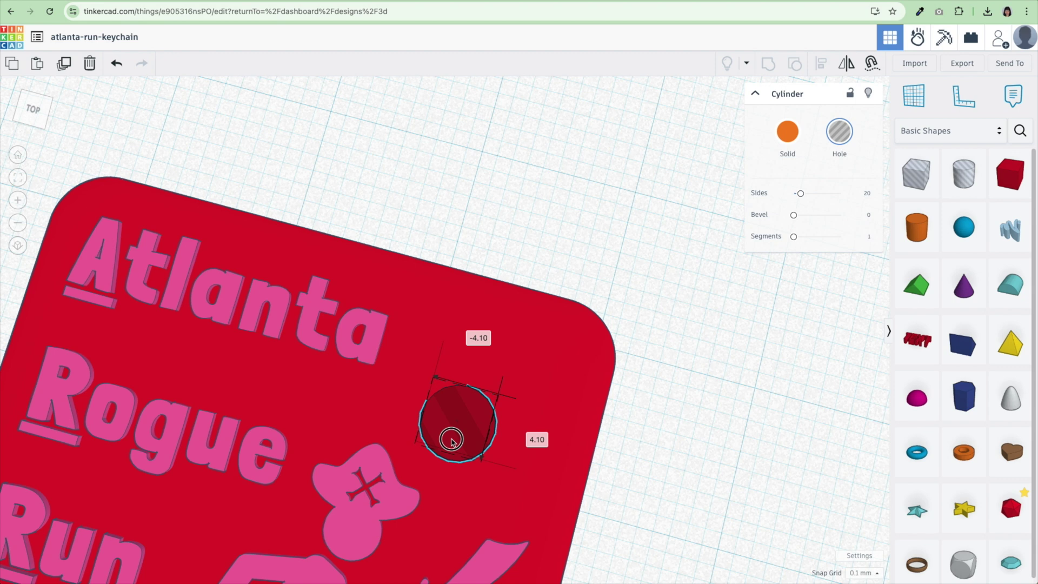
{"action": "left_click_drag", "start_coordinate": [451, 440], "coordinate": [539, 385]}
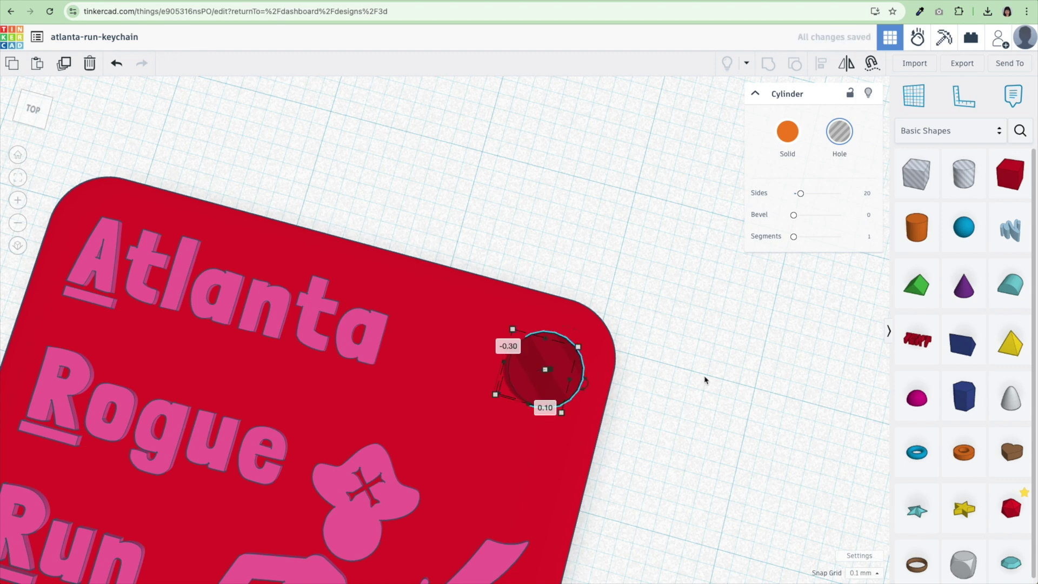
{"action": "left_click", "coordinate": [158, 200]}
{"action": "left_click", "coordinate": [18, 177]}
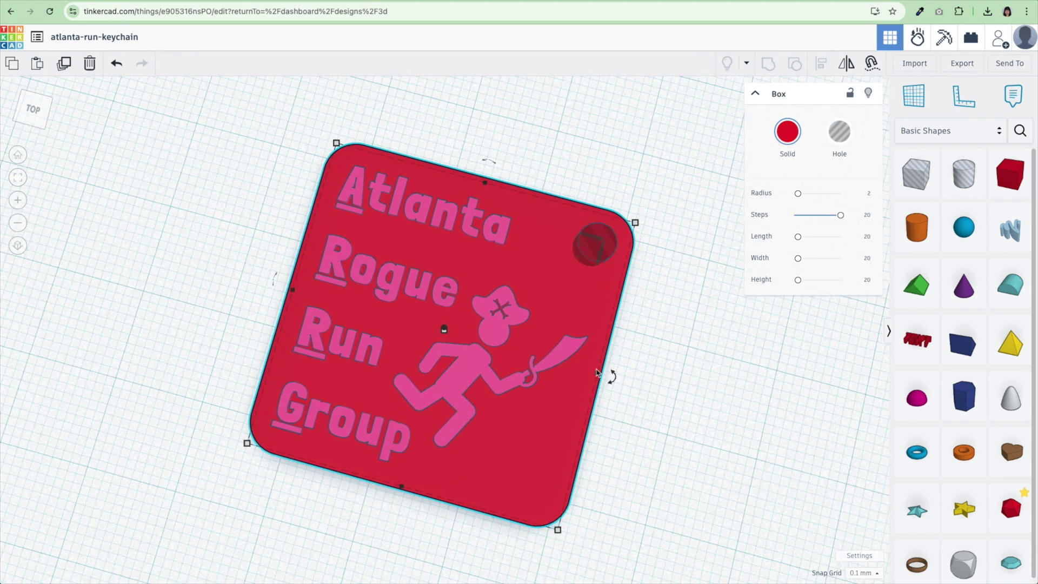
Bottom-align the hole cylinder with the red base so it passes through the full thickness
{"action": "key", "text": "ctrl+z"}
{"action": "left_click", "coordinate": [514, 340]}
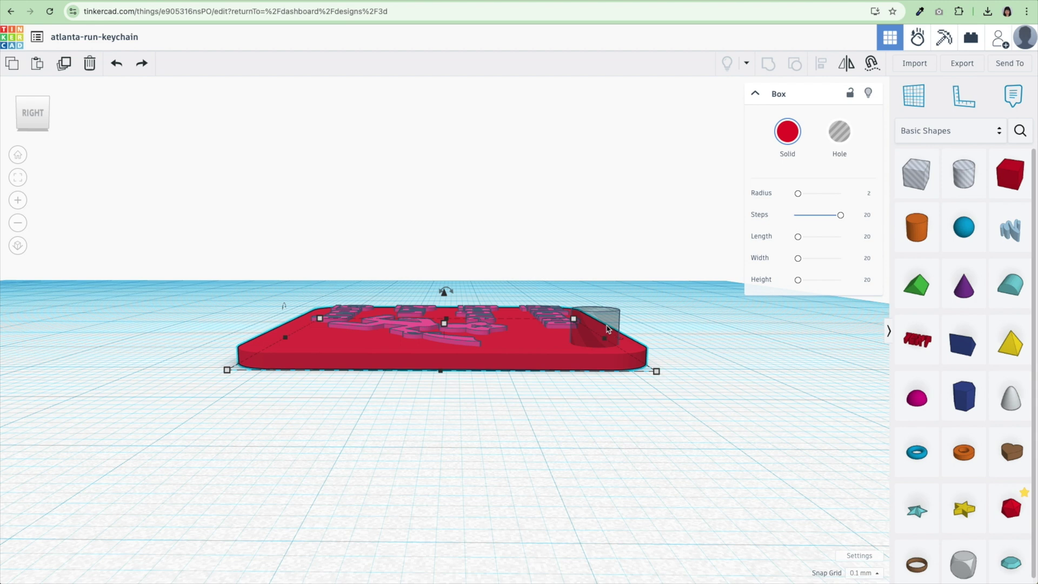
{"action": "left_click", "coordinate": [610, 323], "text": "shift"}
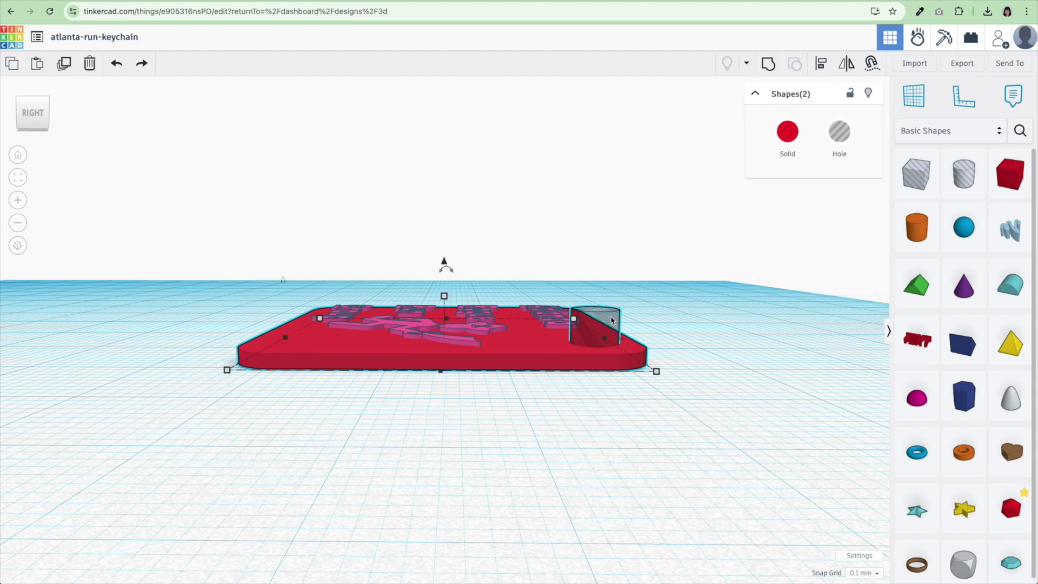
{"action": "left_click", "coordinate": [821, 63]}
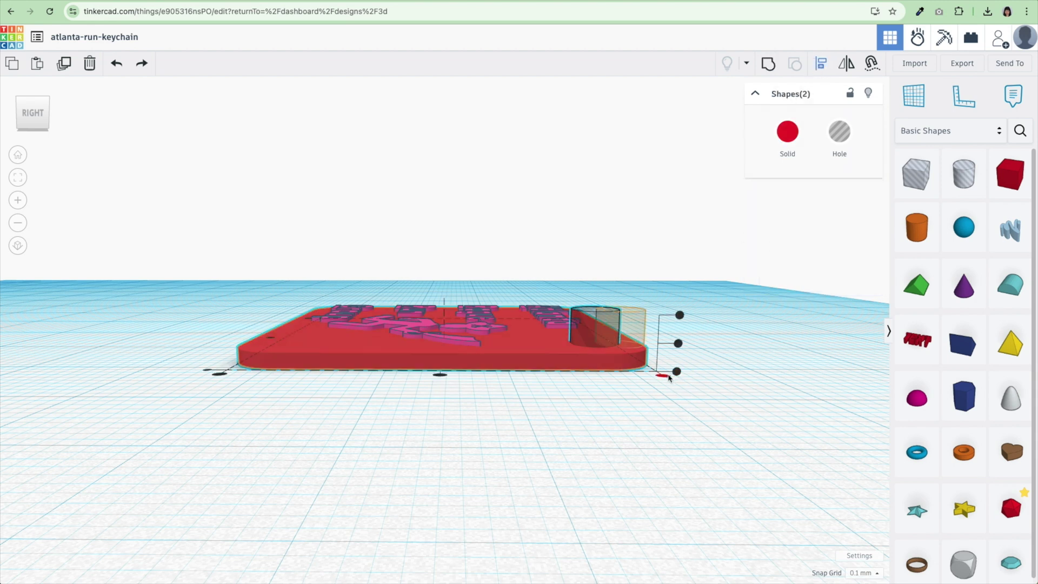
{"action": "left_click", "coordinate": [677, 372]}
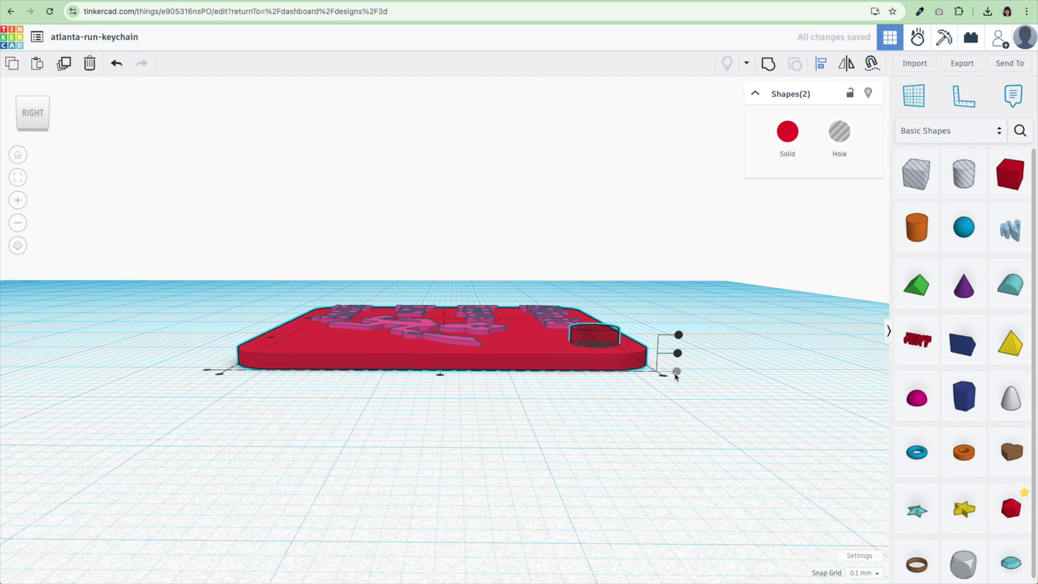
{"action": "left_click", "coordinate": [550, 430]}
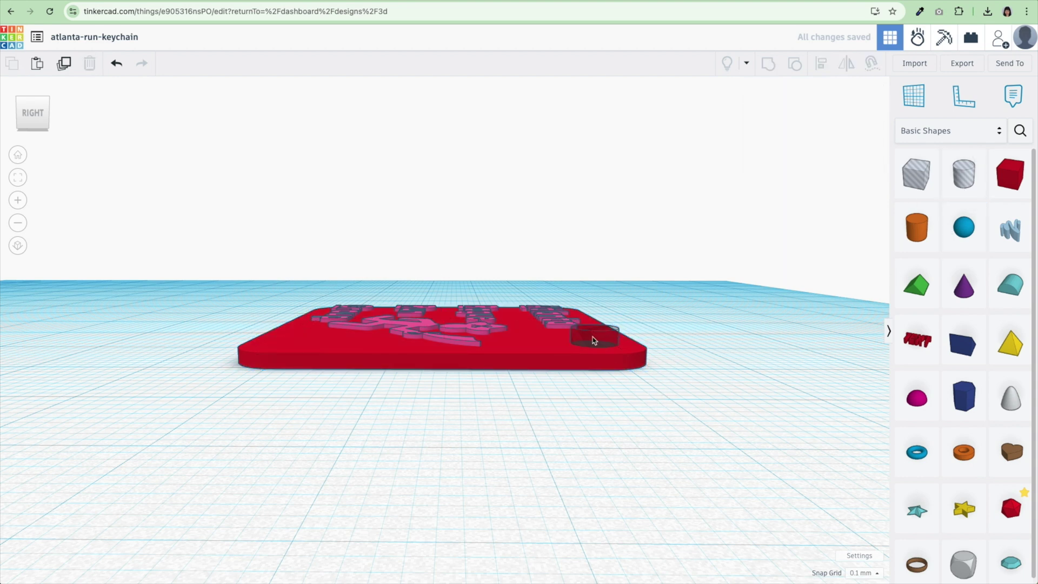
{"action": "right_click_drag", "start_coordinate": [589, 418], "coordinate": [595, 364]}
Group the base and hole into one red keychain with a through-hole and export it as .STL
{"action": "left_click", "coordinate": [593, 364]}
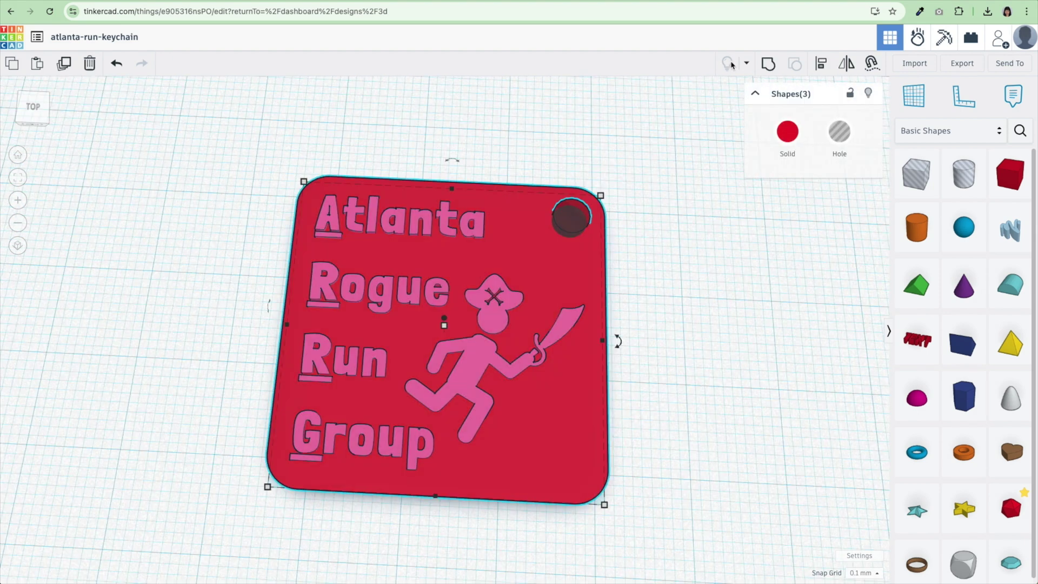
{"action": "left_click", "coordinate": [768, 63]}
{"action": "left_click", "coordinate": [667, 236]}
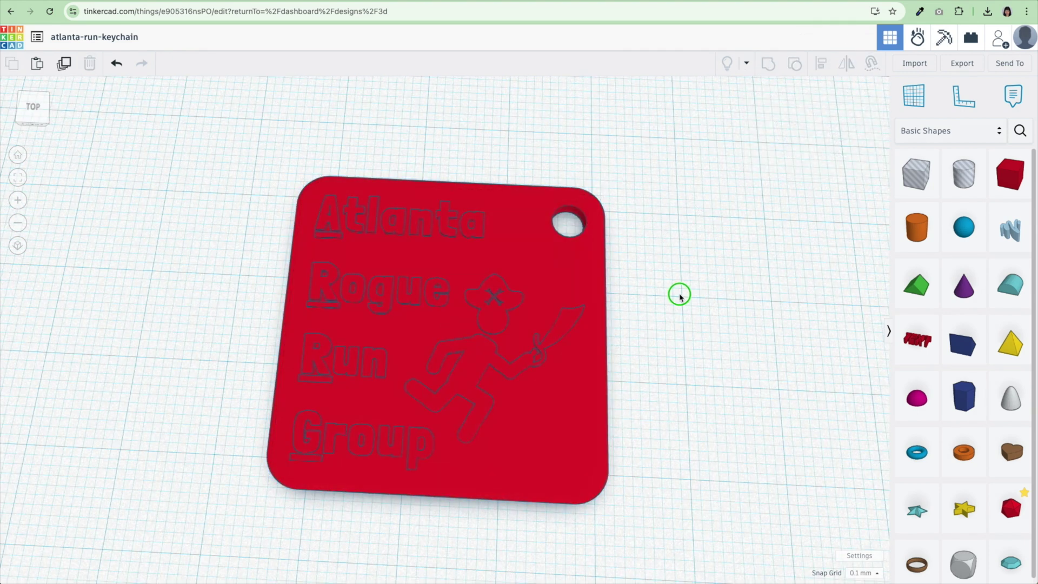
{"action": "right_click_drag", "start_coordinate": [679, 292], "coordinate": [714, 352]}
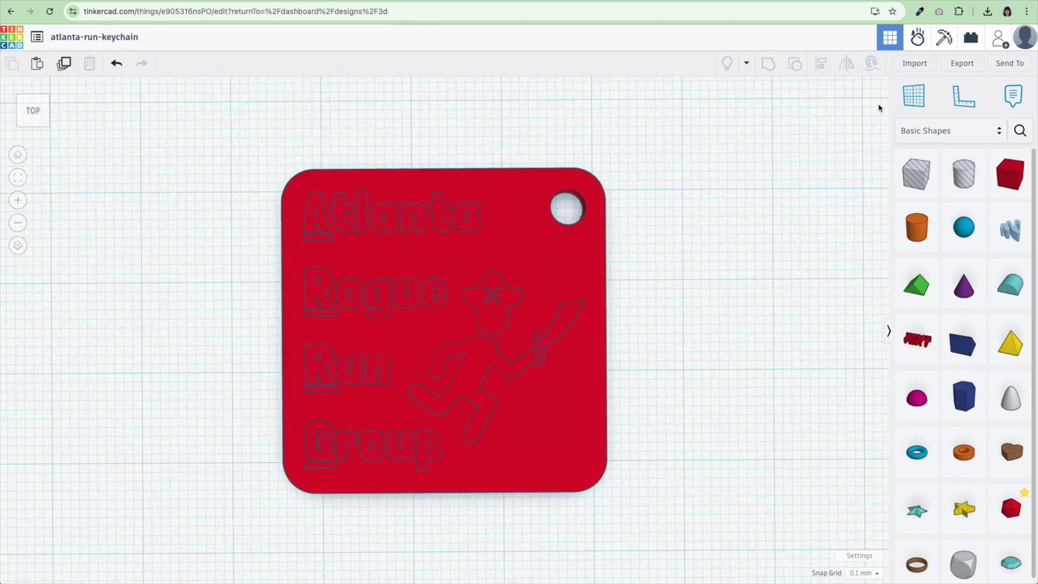
{"action": "left_click", "coordinate": [962, 63]}
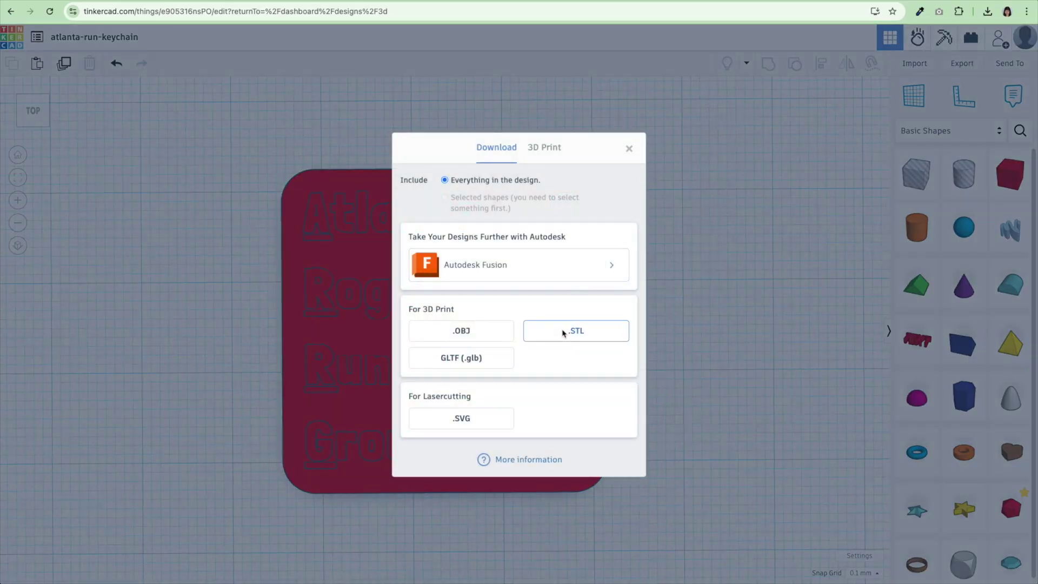
{"action": "left_click", "coordinate": [565, 331]}
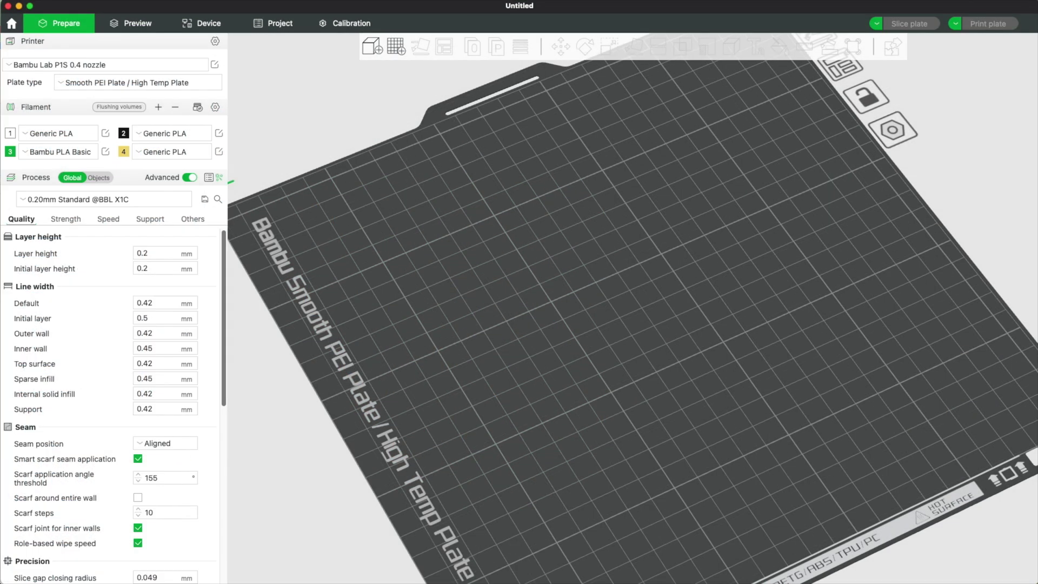
Load atlanta-run-keychain.stl (35 × 35 × 2 mm) onto the plate and start colour painting
{"action": "left_click_drag", "start_coordinate": [700, 206], "coordinate": [645, 289]}
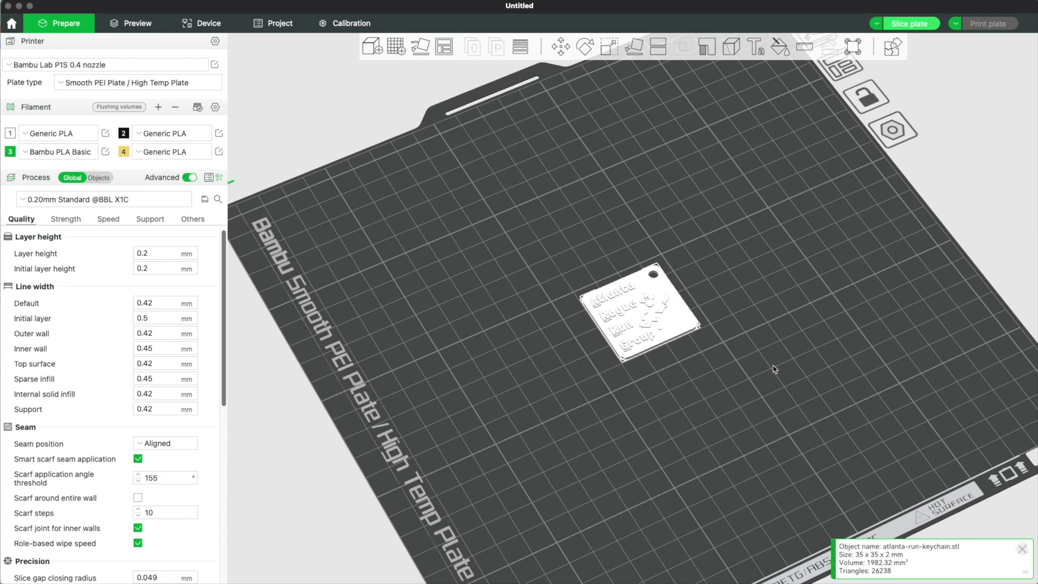
{"action": "scroll", "coordinate": [757, 369], "scroll_direction": "up", "scroll_amount": 5}
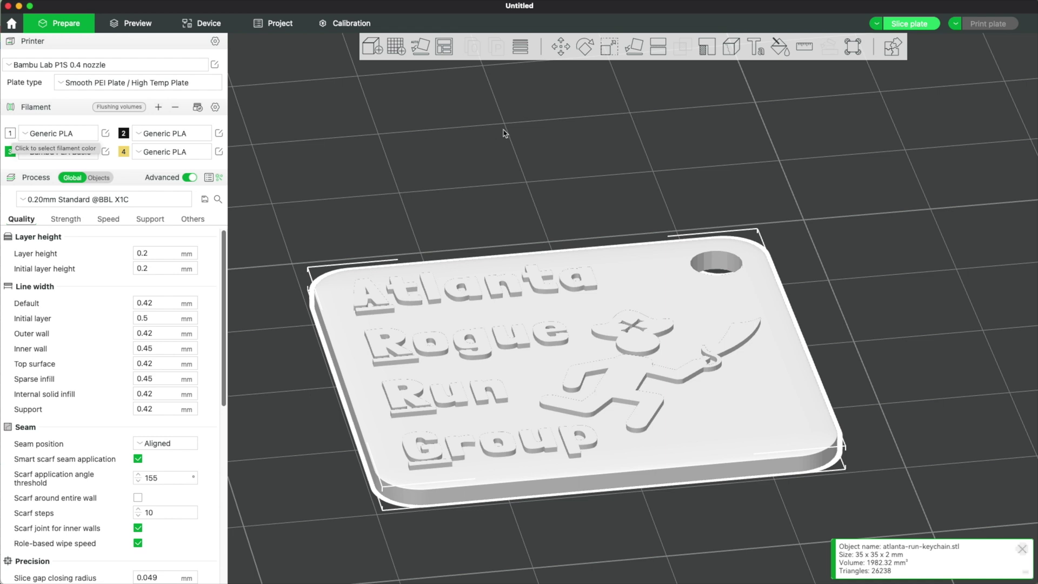
{"action": "left_click", "coordinate": [782, 51]}
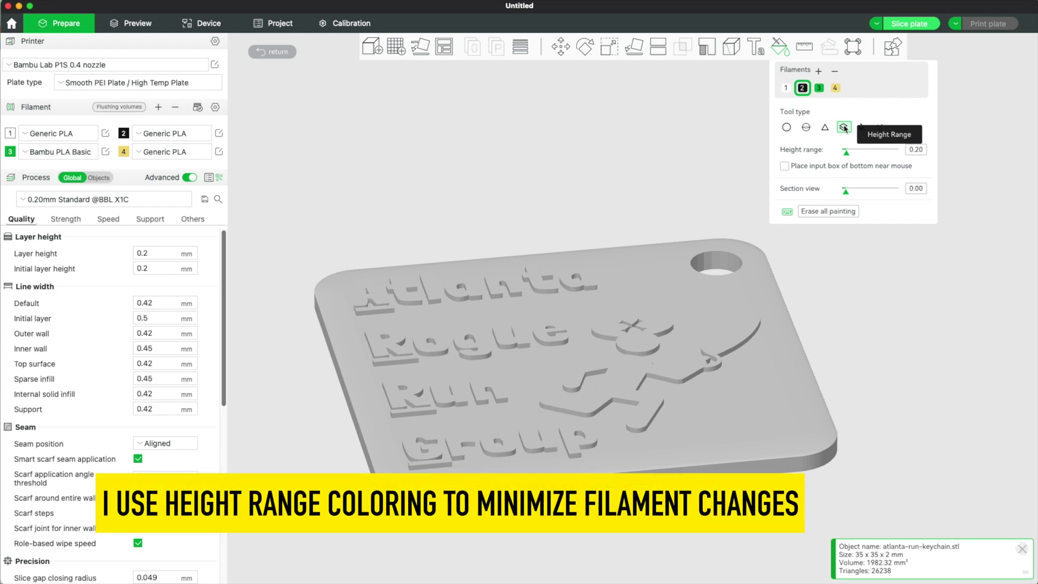
Paint the raised lettering and pirate figure black with filament 2 by height range, leaving the base white
{"action": "left_click_drag", "start_coordinate": [771, 323], "coordinate": [634, 443]}
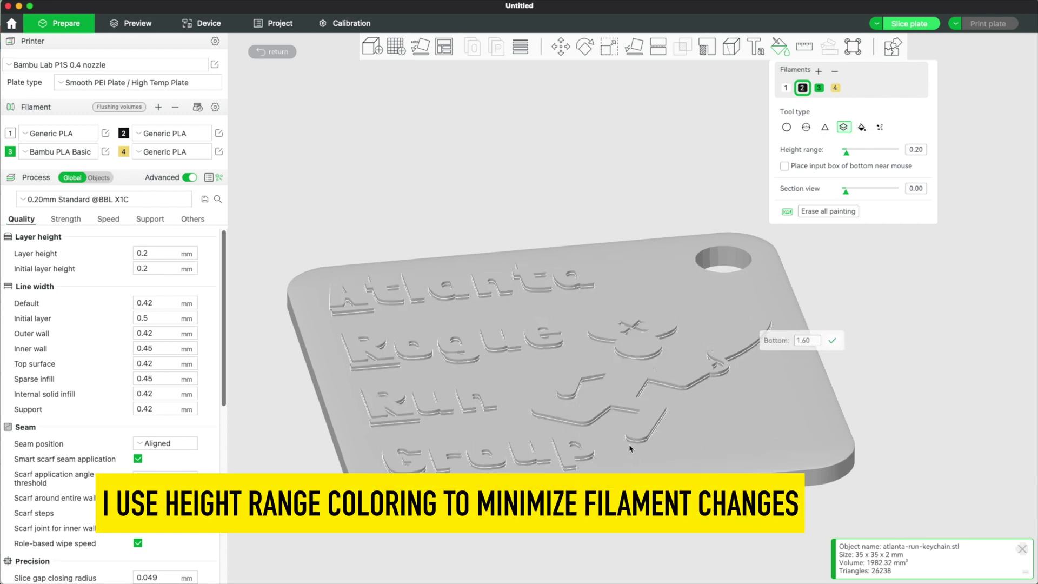
{"action": "left_click", "coordinate": [634, 442]}
{"action": "scroll", "coordinate": [635, 440], "scroll_direction": "up", "scroll_amount": 3}
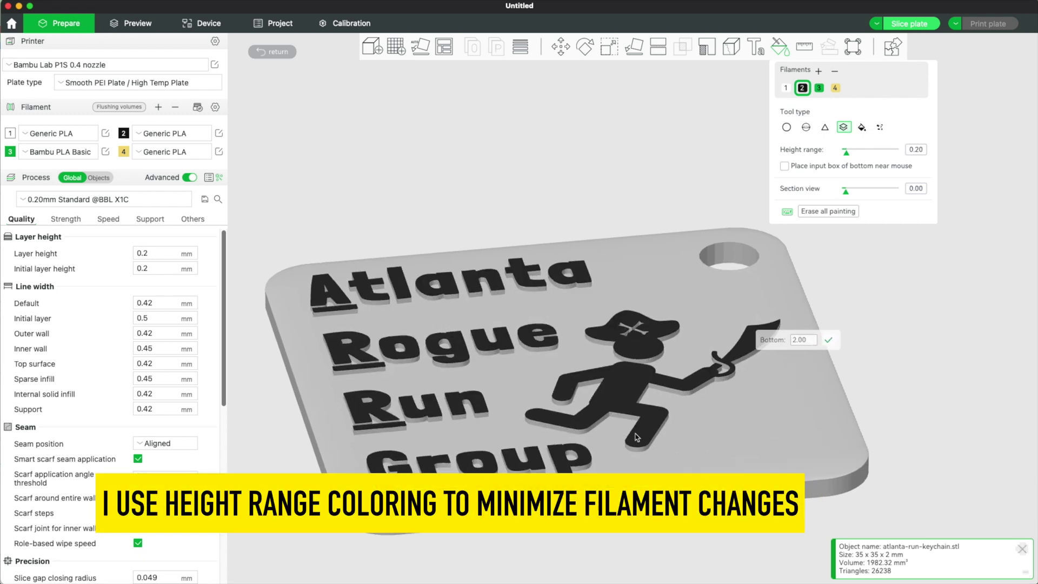
{"action": "scroll", "coordinate": [637, 438], "scroll_direction": "up", "scroll_amount": 3}
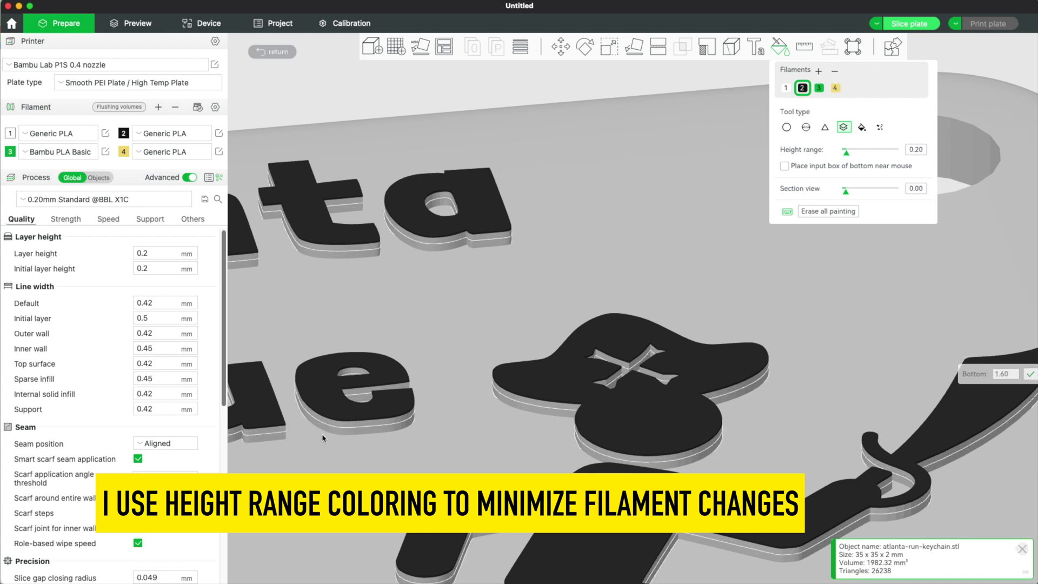
{"action": "left_click", "coordinate": [356, 416]}
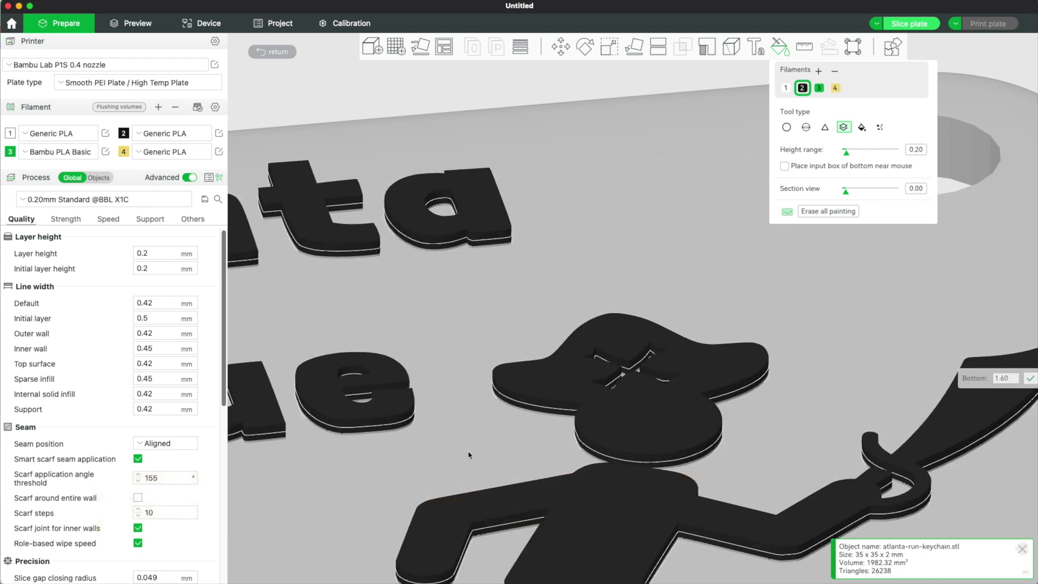
{"action": "left_click", "coordinate": [269, 54]}
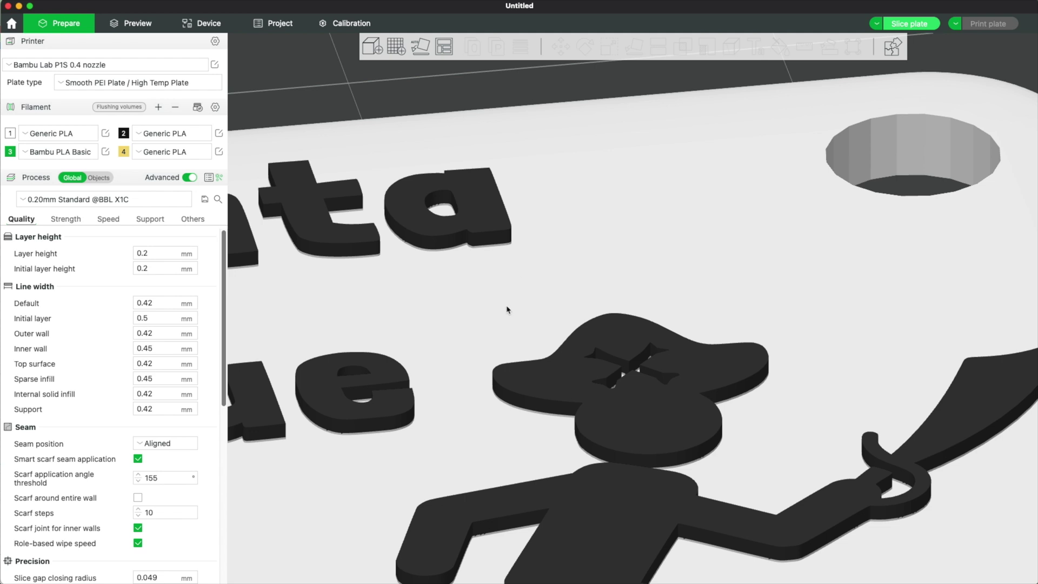
{"action": "scroll", "coordinate": [507, 310], "scroll_direction": "down", "scroll_amount": 10}
{"action": "left_click_drag", "start_coordinate": [719, 535], "coordinate": [707, 486]}
Clone the painted keychain with a count of 9
{"action": "scroll", "coordinate": [707, 489], "scroll_direction": "down", "scroll_amount": 2}
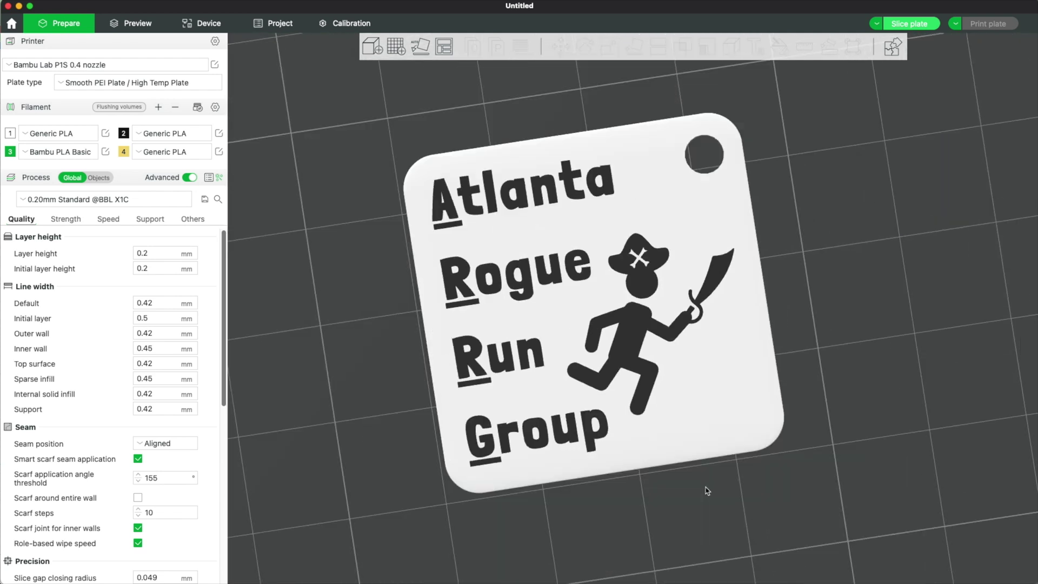
{"action": "scroll", "coordinate": [708, 490], "scroll_direction": "down", "scroll_amount": 2}
{"action": "left_click", "coordinate": [667, 226]}
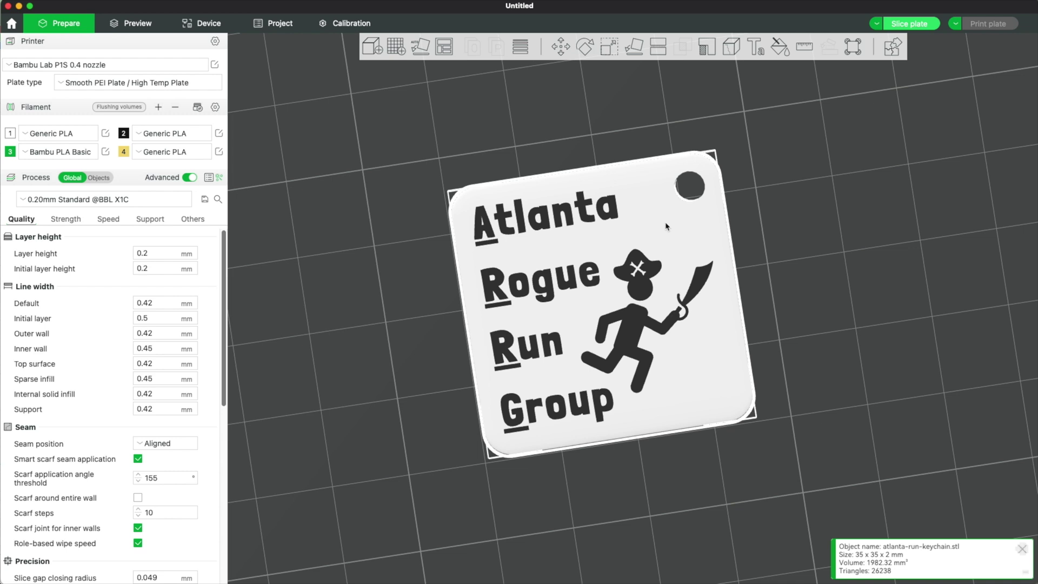
{"action": "right_click", "coordinate": [666, 228]}
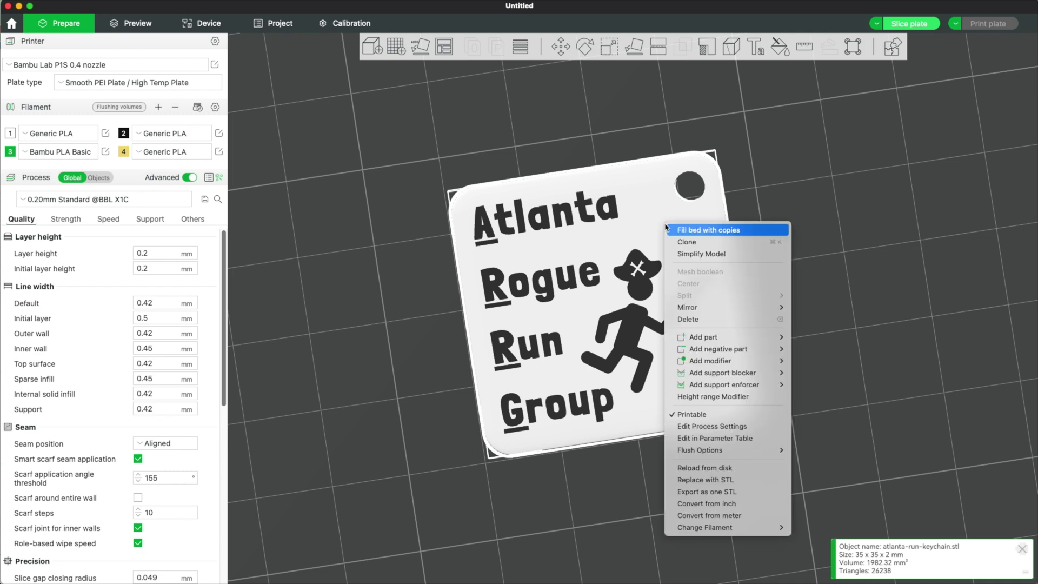
{"action": "left_click", "coordinate": [701, 244]}
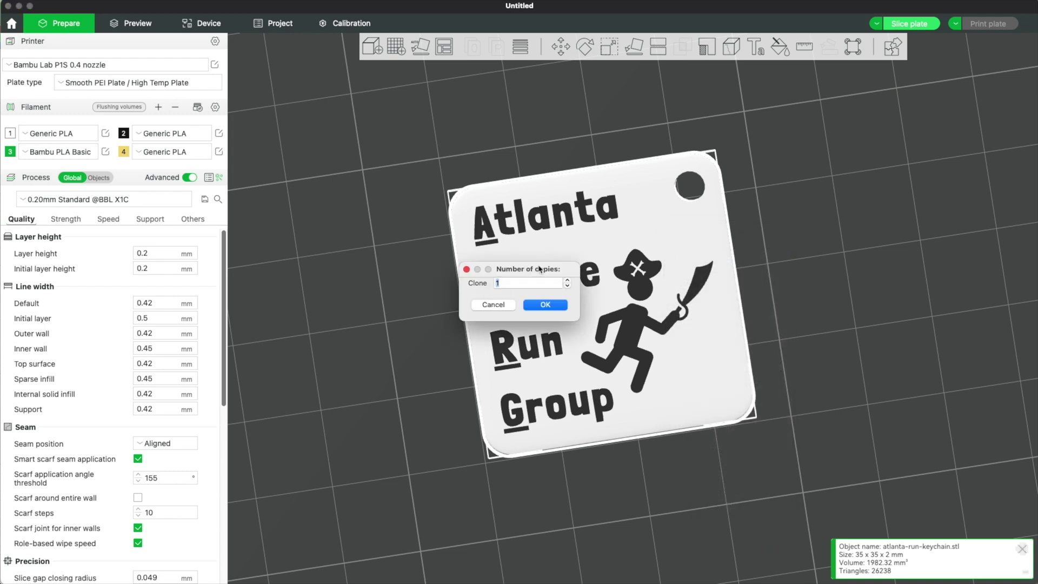
{"action": "type", "text": "9"}
{"action": "left_click", "coordinate": [545, 307]}
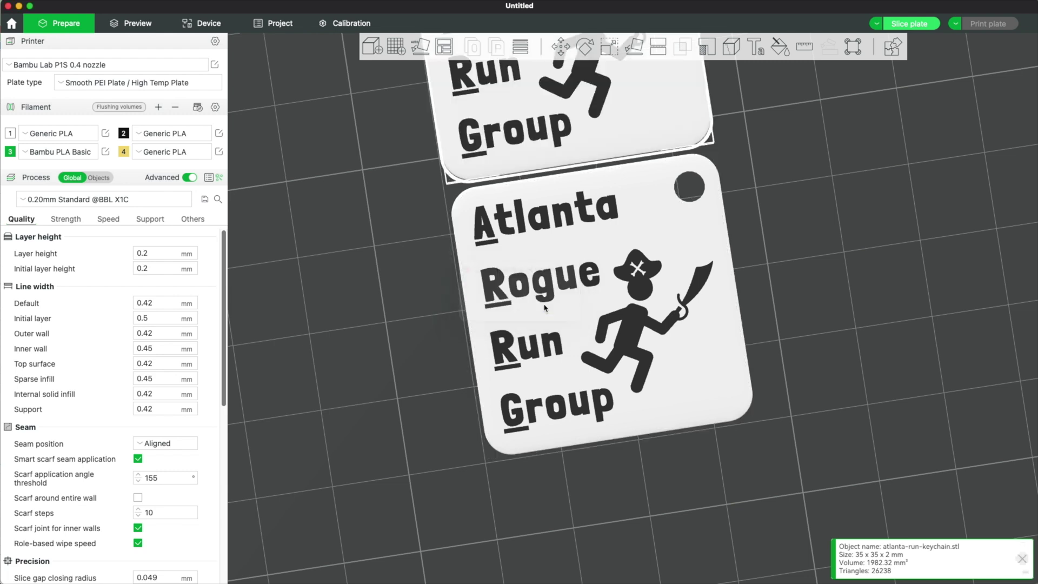
Delete the extra copy so nine keychains fill the plate, then slice it
{"action": "scroll", "coordinate": [779, 435], "scroll_direction": "down", "scroll_amount": 2}
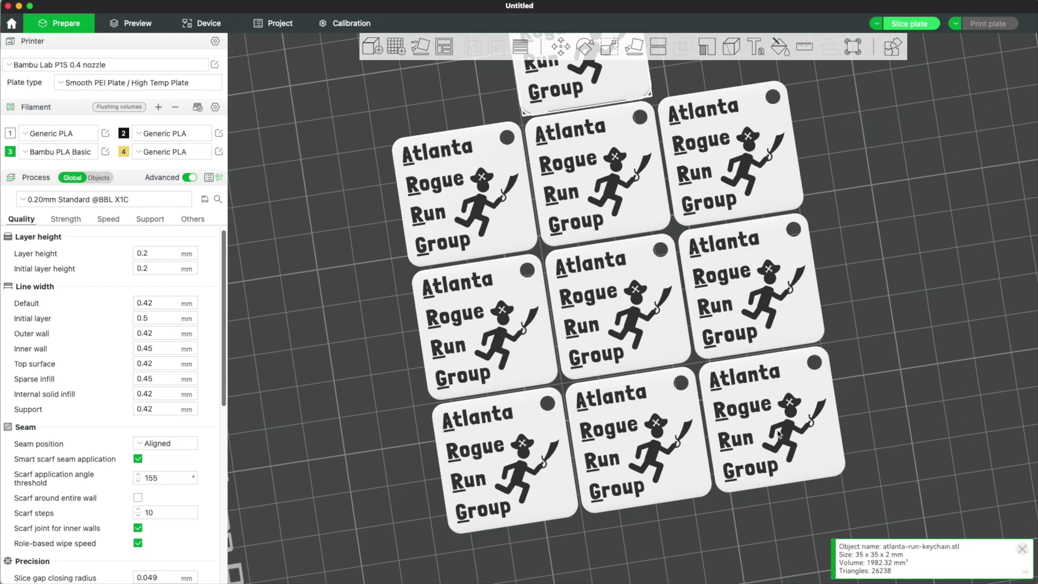
{"action": "key", "text": "Delete"}
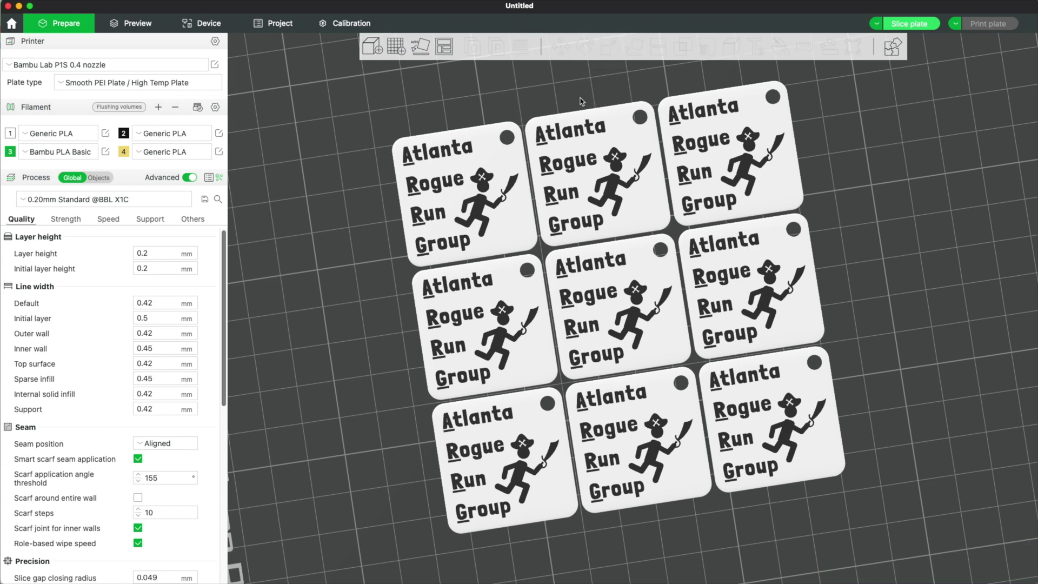
{"action": "left_click_drag", "start_coordinate": [887, 309], "coordinate": [865, 341]}
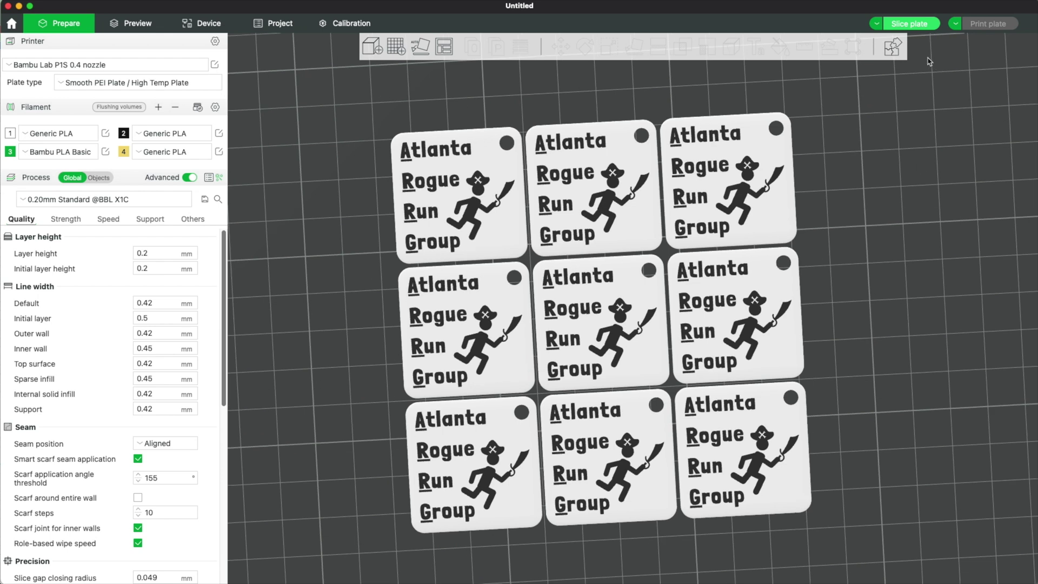
{"action": "left_click", "coordinate": [911, 24]}
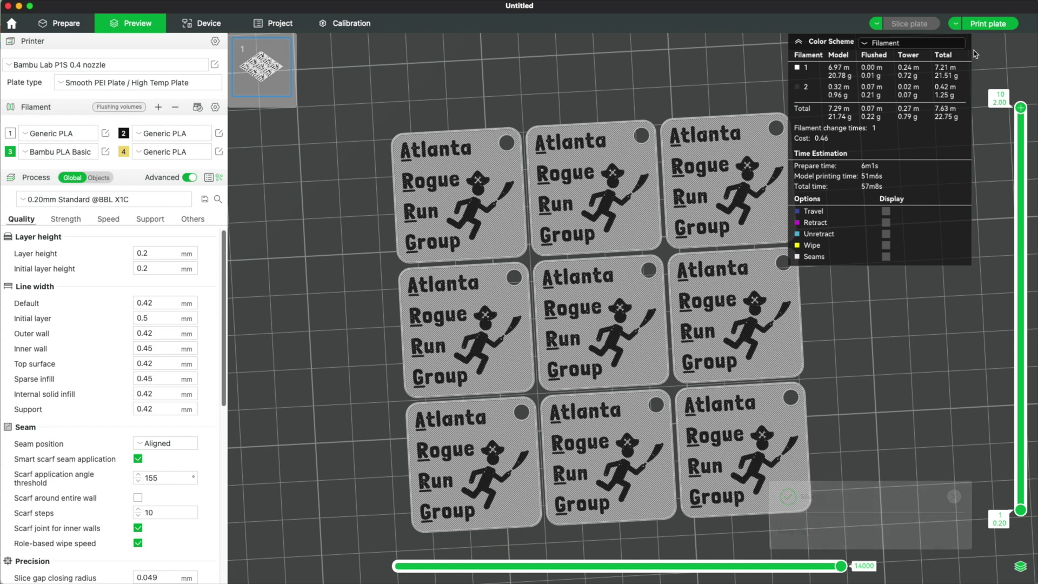
Send the sliced nine-keychain plate to the printer as a print job
{"action": "left_click", "coordinate": [983, 24]}
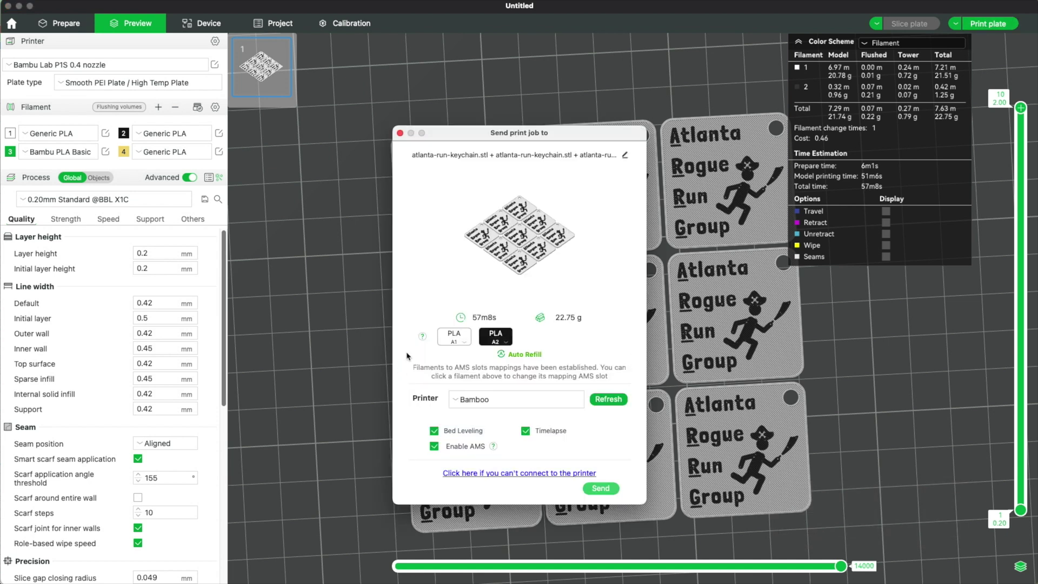
{"action": "left_click", "coordinate": [600, 488]}
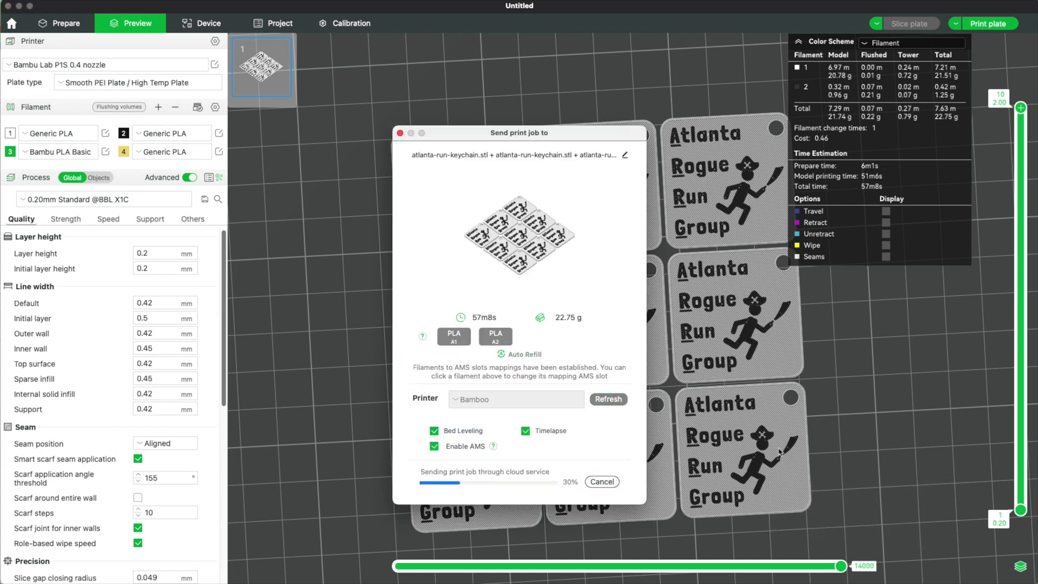